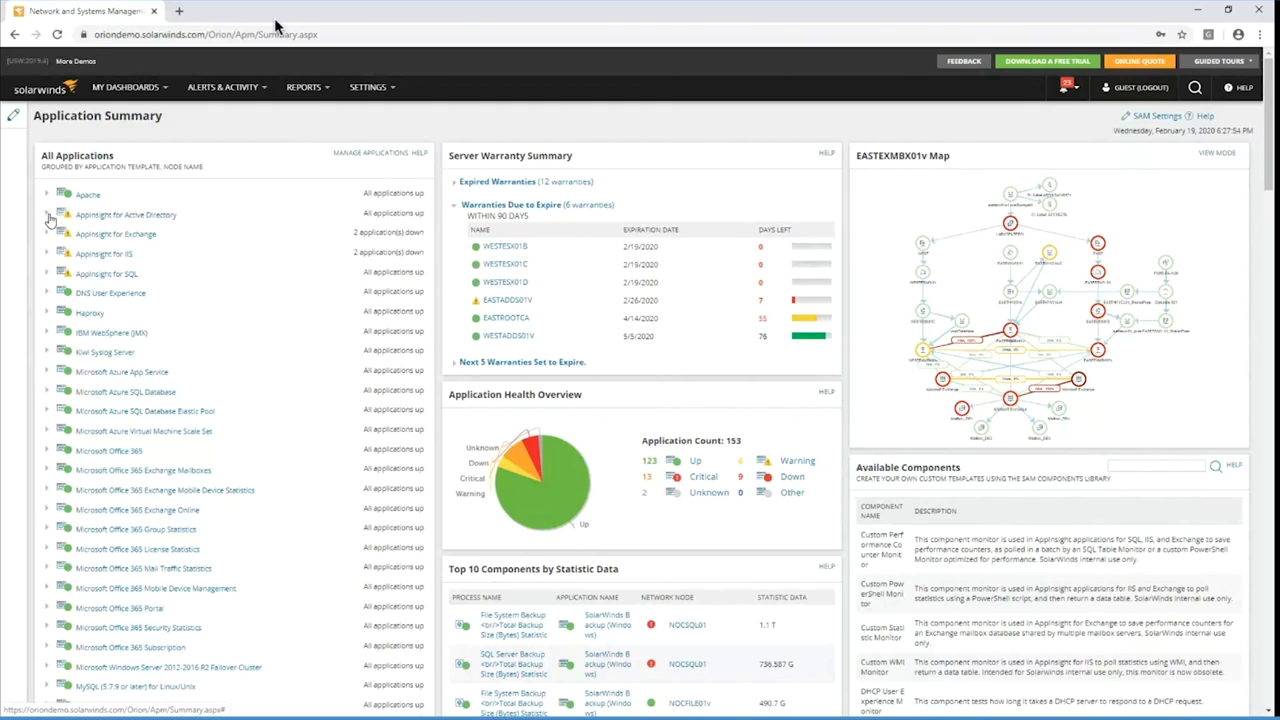
Expand AppInsight for Active Directory down to EASTADDS02v and open its node page and Active Directory application page in separate browser tabs
{"action": "left_click", "coordinate": [48, 216]}
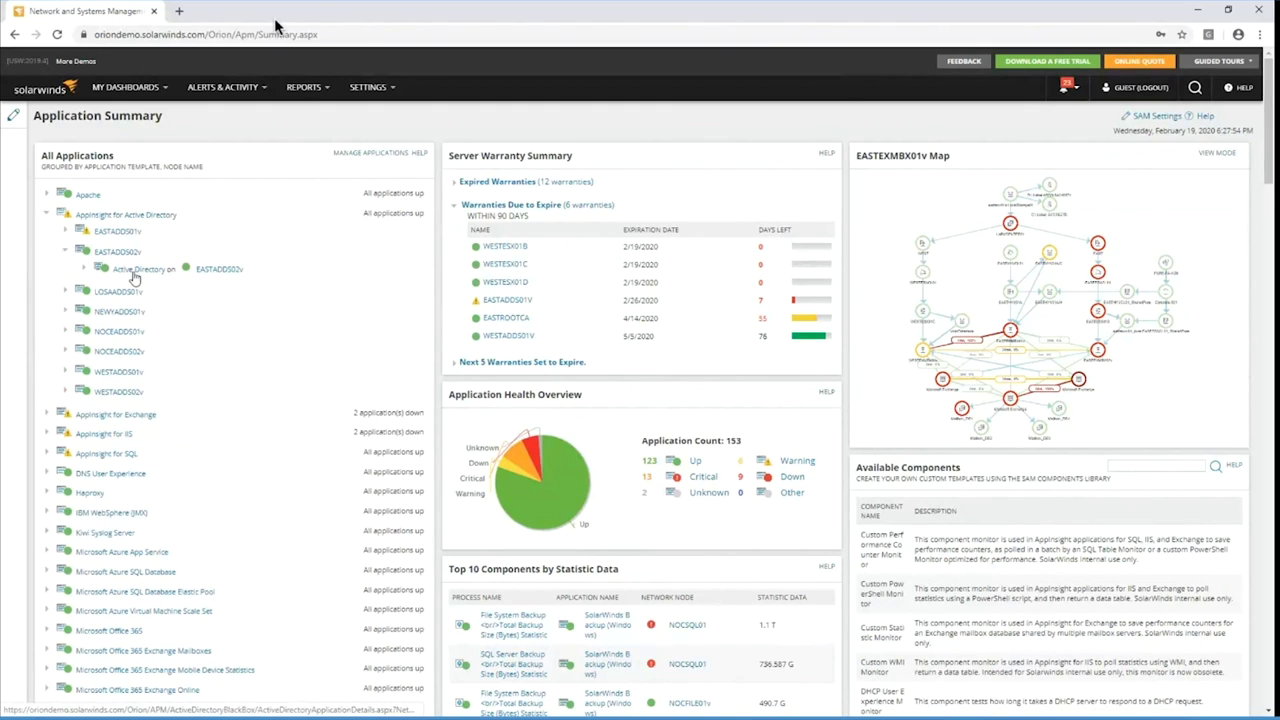
{"action": "right_click", "coordinate": [230, 272]}
{"action": "left_click", "coordinate": [253, 279]}
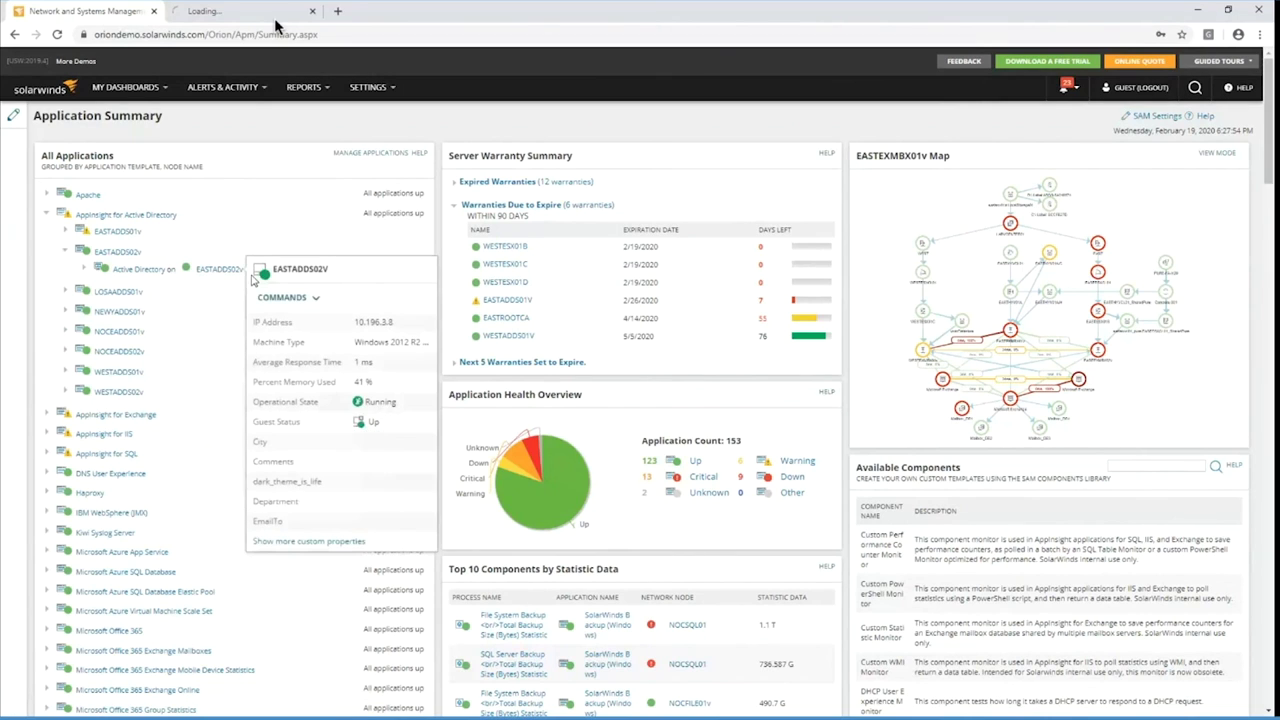
{"action": "right_click", "coordinate": [143, 272]}
{"action": "left_click", "coordinate": [166, 280]}
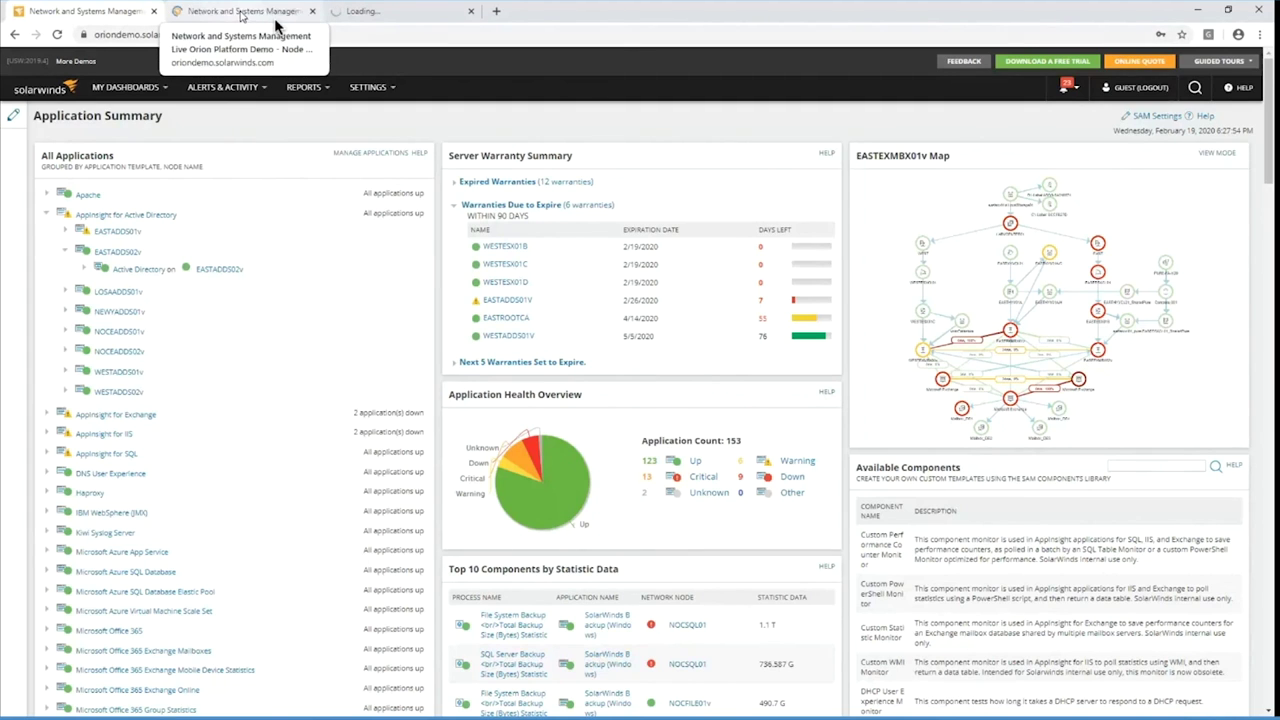
Review the EASTADDS02v node details and open the connection details for its Active Directory link with AZSHPCACHE01V
{"action": "left_click", "coordinate": [276, 22]}
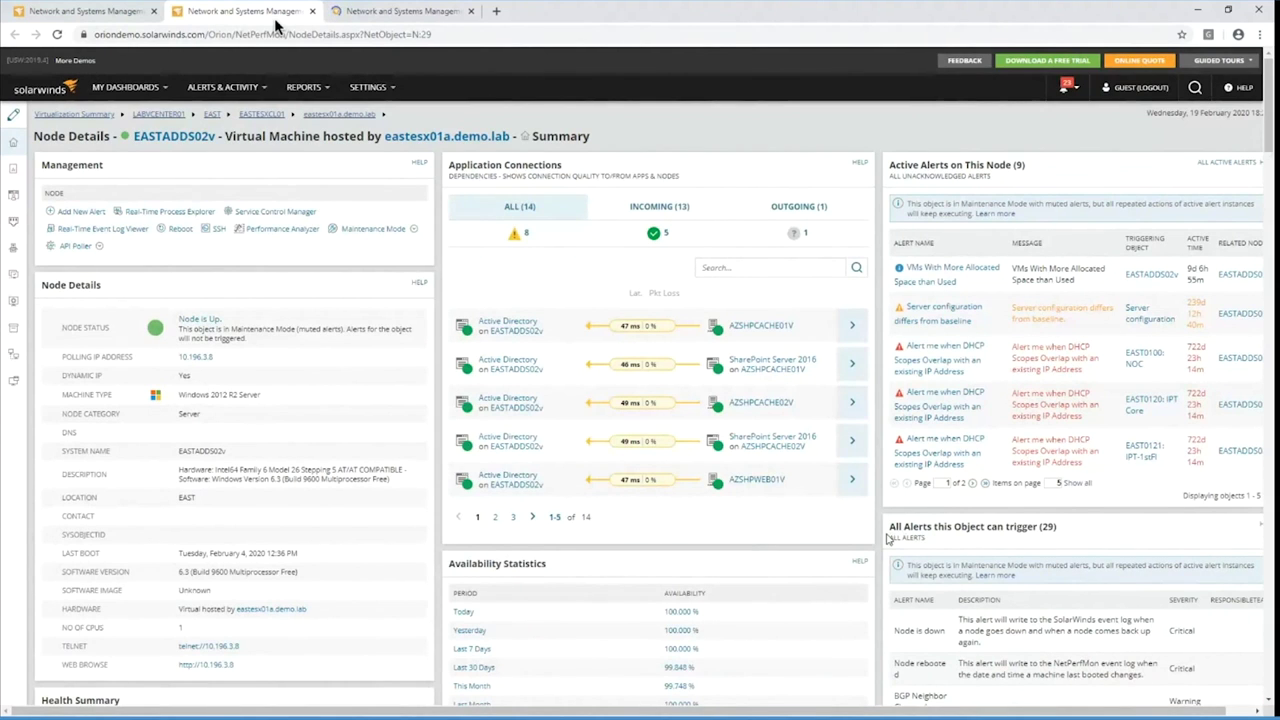
{"action": "scroll", "coordinate": [730, 555], "scroll_direction": "down", "scroll_amount": 1}
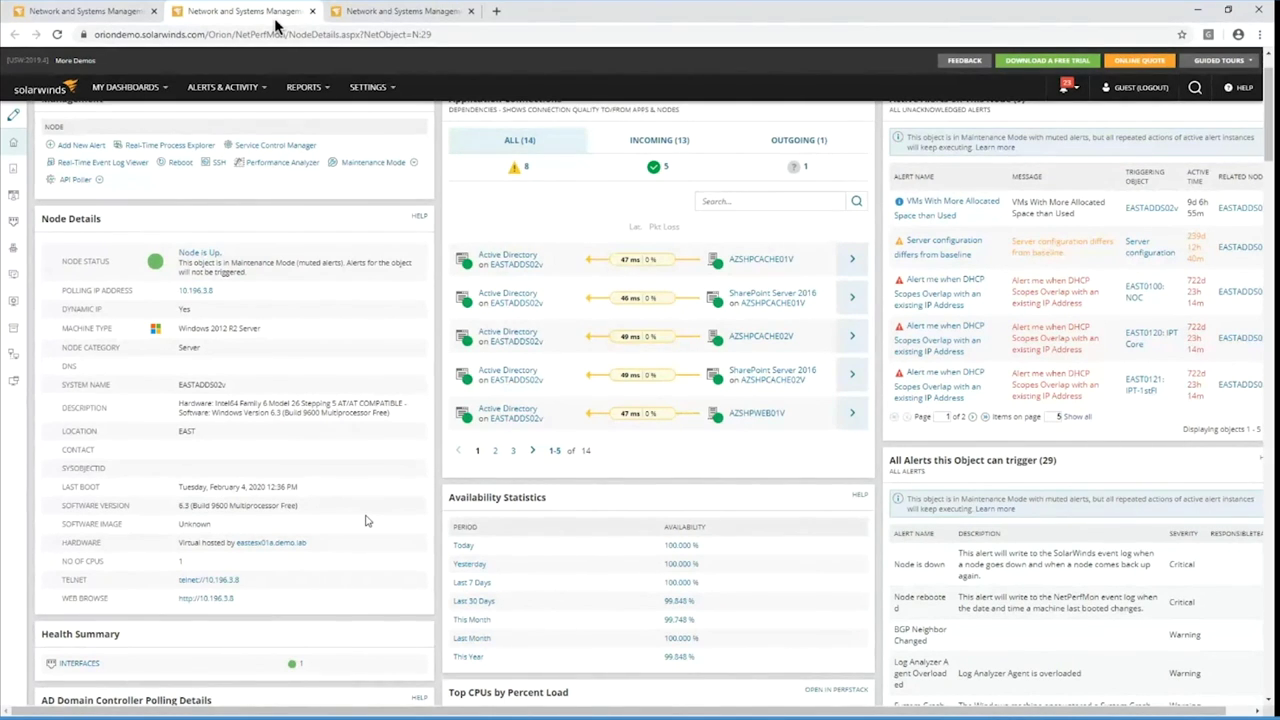
{"action": "scroll", "coordinate": [365, 520], "scroll_direction": "up", "scroll_amount": 1}
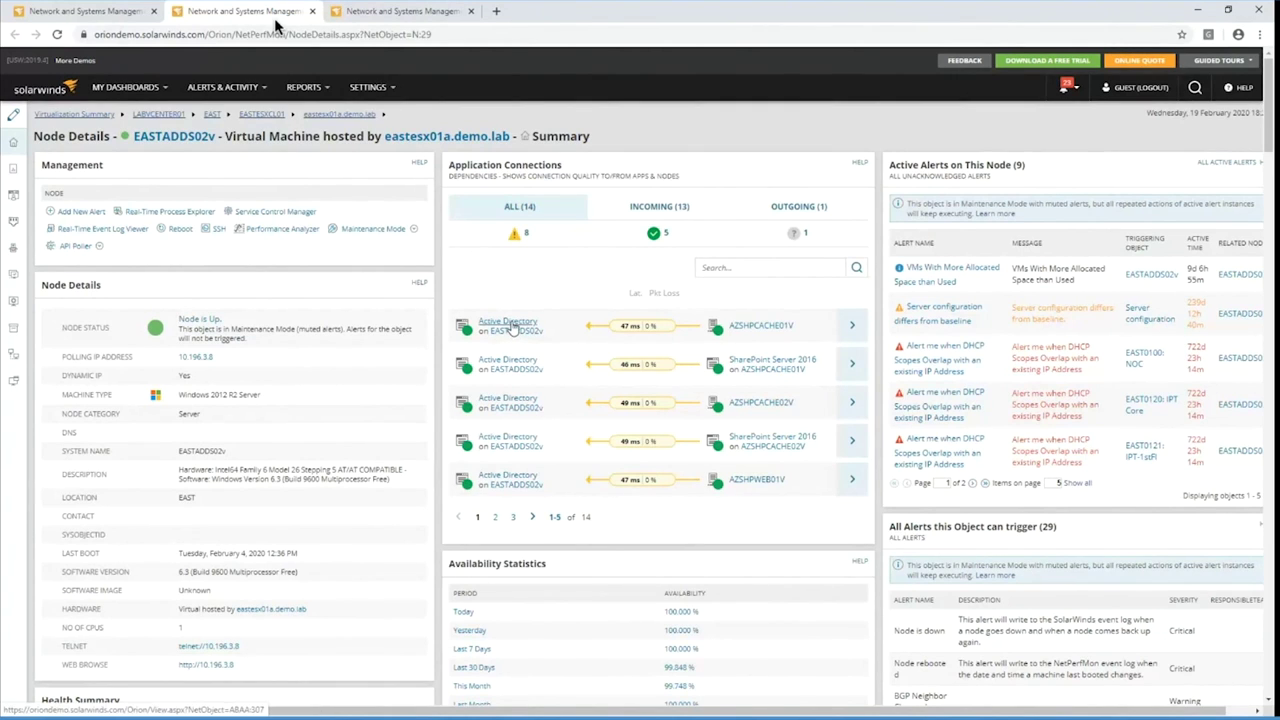
{"action": "mouse_move", "coordinate": [533, 333]}
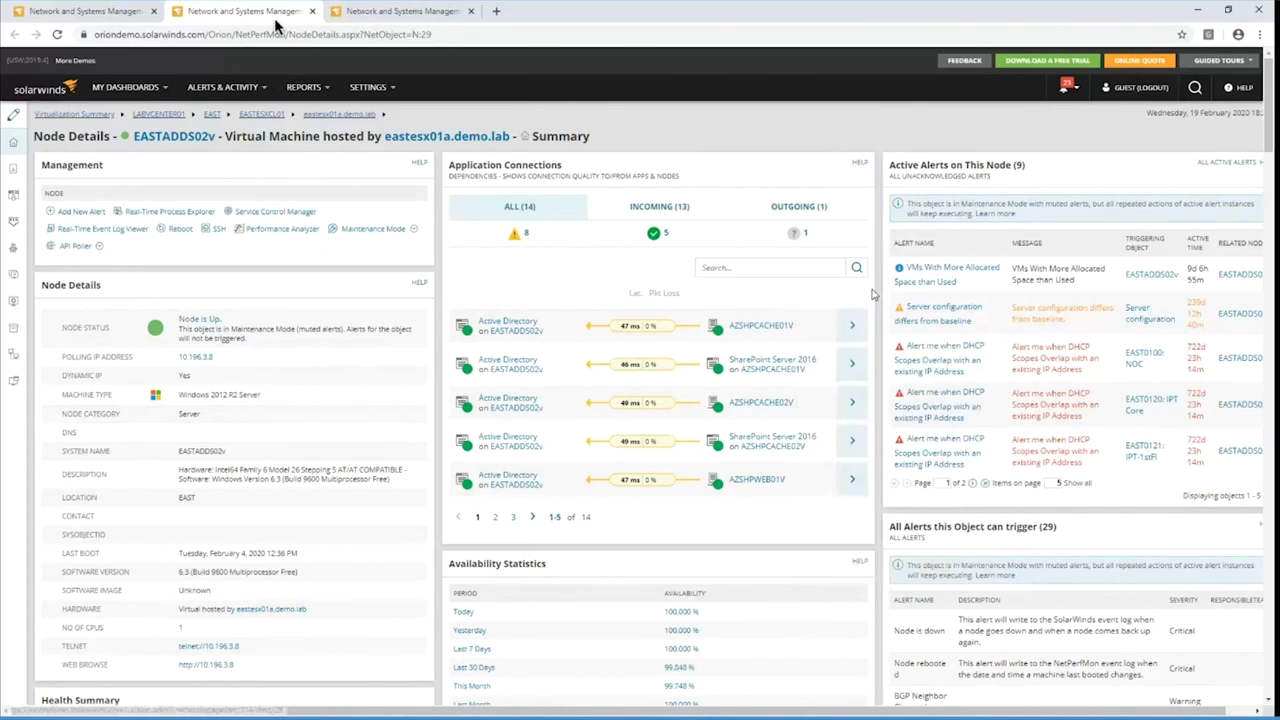
{"action": "left_click", "coordinate": [851, 326]}
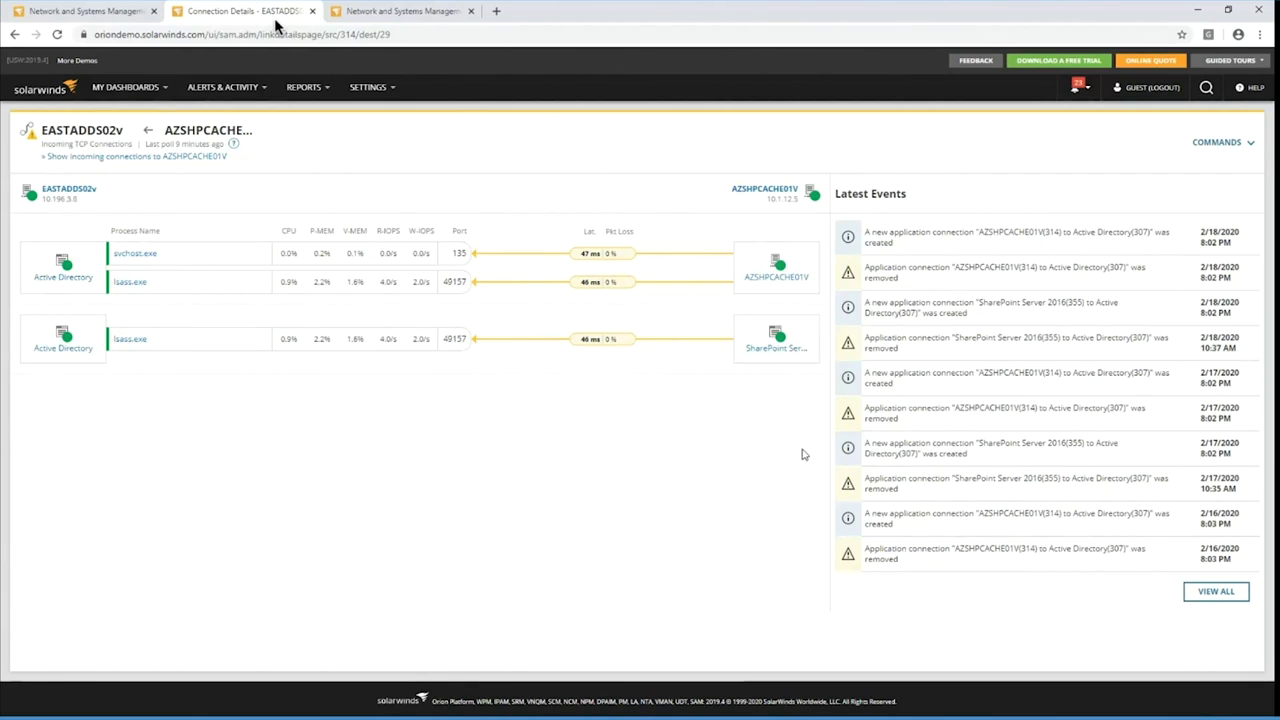
Return to the EASTADDS02v node details and examine the virtual machine details, capacity forecasts, top components and applications assigned to the node
{"action": "left_click", "coordinate": [14, 36]}
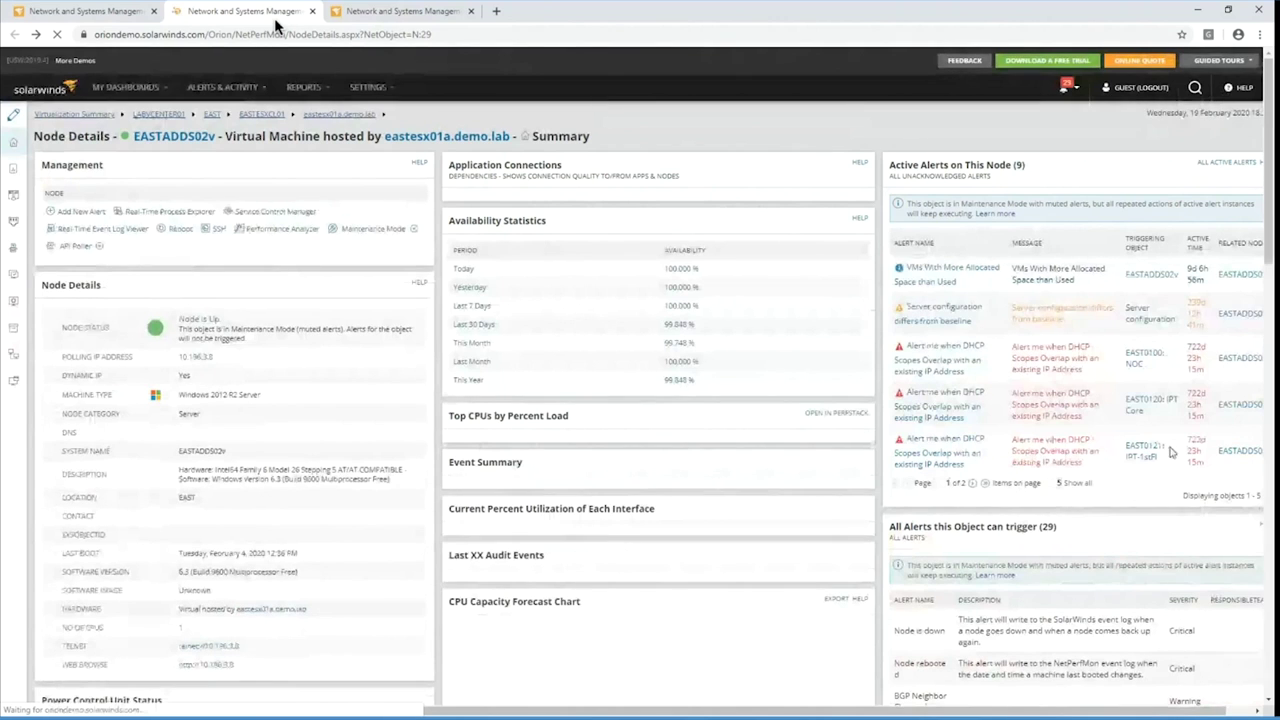
{"action": "scroll", "coordinate": [1130, 435], "scroll_direction": "down", "scroll_amount": 10}
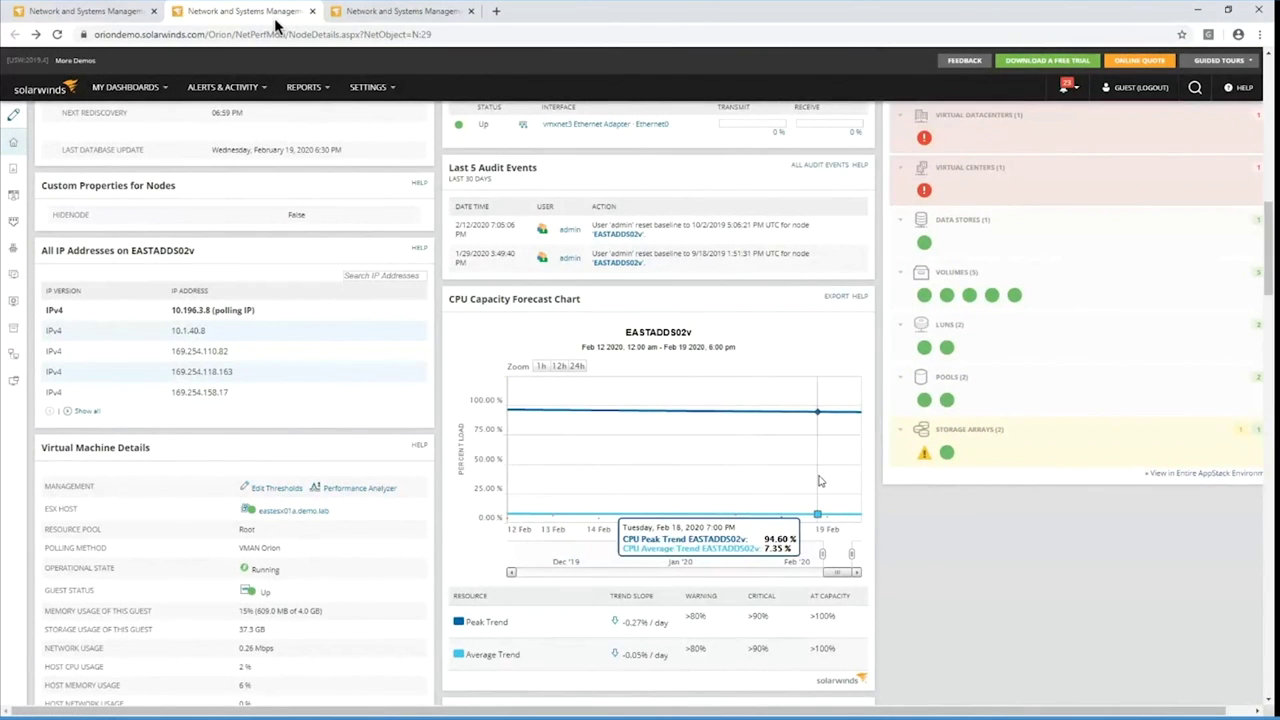
{"action": "scroll", "coordinate": [880, 540], "scroll_direction": "down", "scroll_amount": 2}
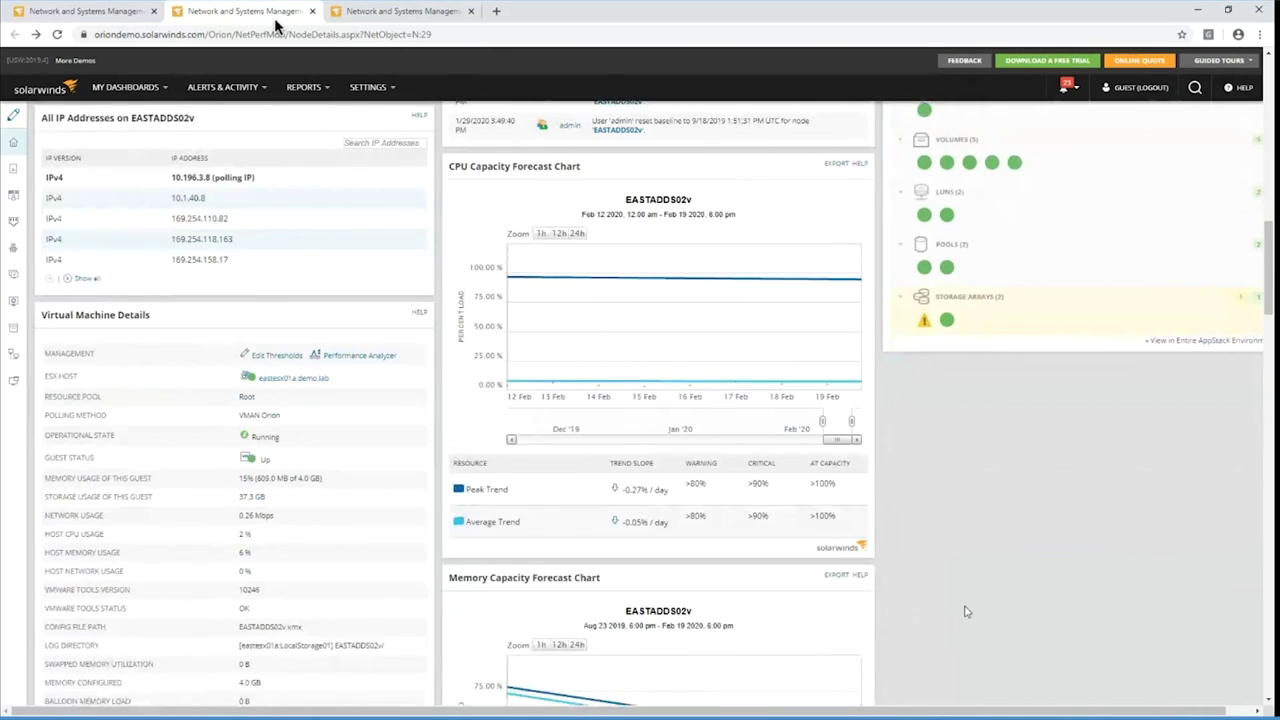
{"action": "scroll", "coordinate": [643, 510], "scroll_direction": "down", "scroll_amount": 4}
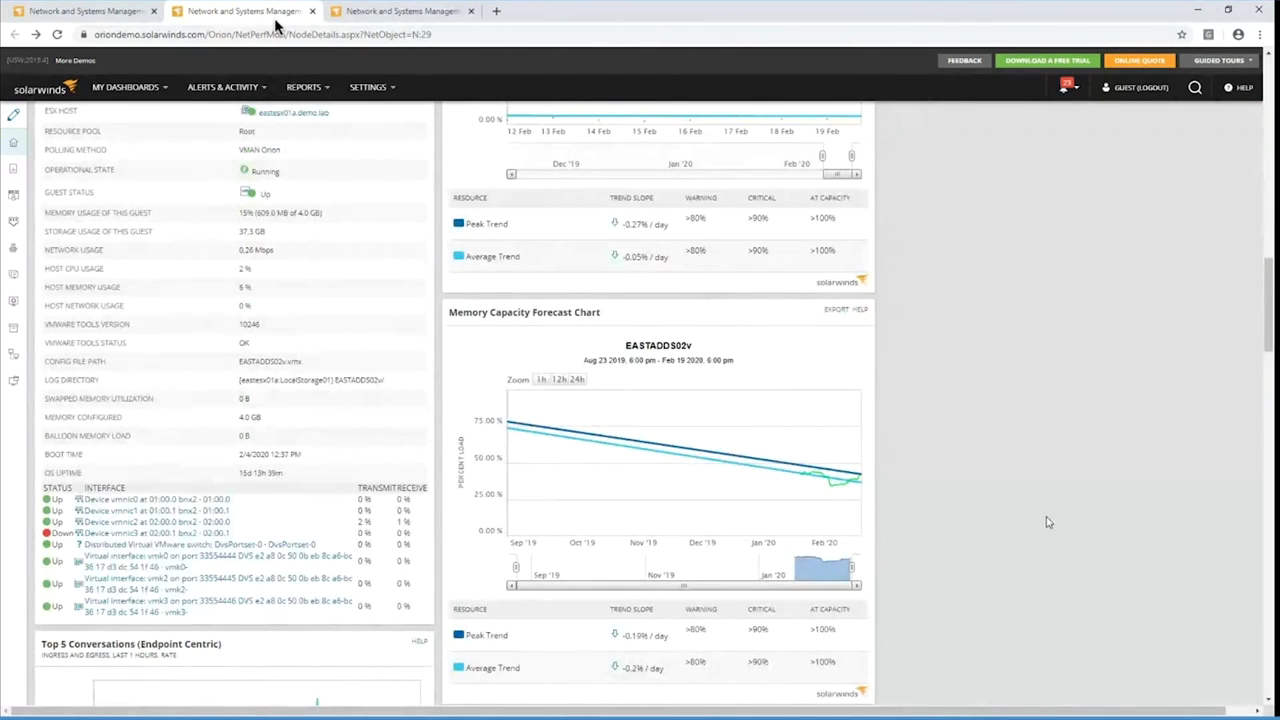
{"action": "scroll", "coordinate": [978, 515], "scroll_direction": "down", "scroll_amount": 6}
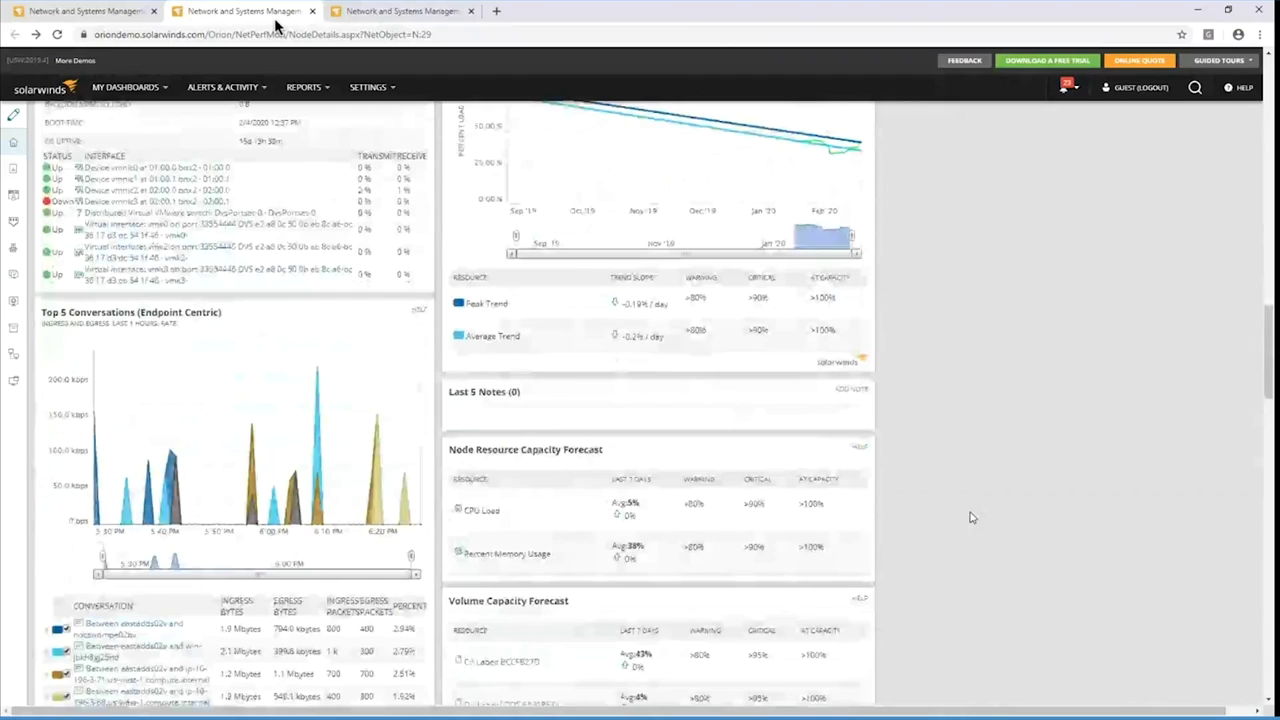
{"action": "scroll", "coordinate": [970, 517], "scroll_direction": "down", "scroll_amount": 2}
{"action": "scroll", "coordinate": [965, 560], "scroll_direction": "down", "scroll_amount": 3}
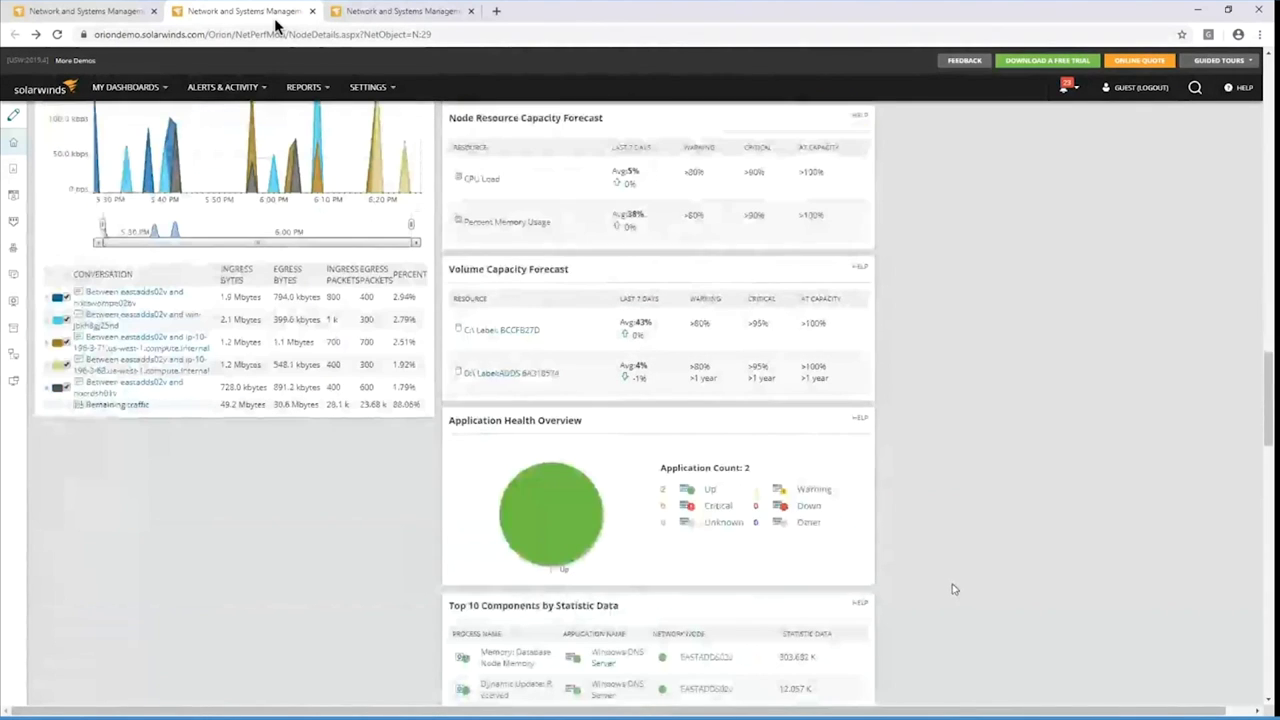
{"action": "scroll", "coordinate": [970, 490], "scroll_direction": "down", "scroll_amount": 7}
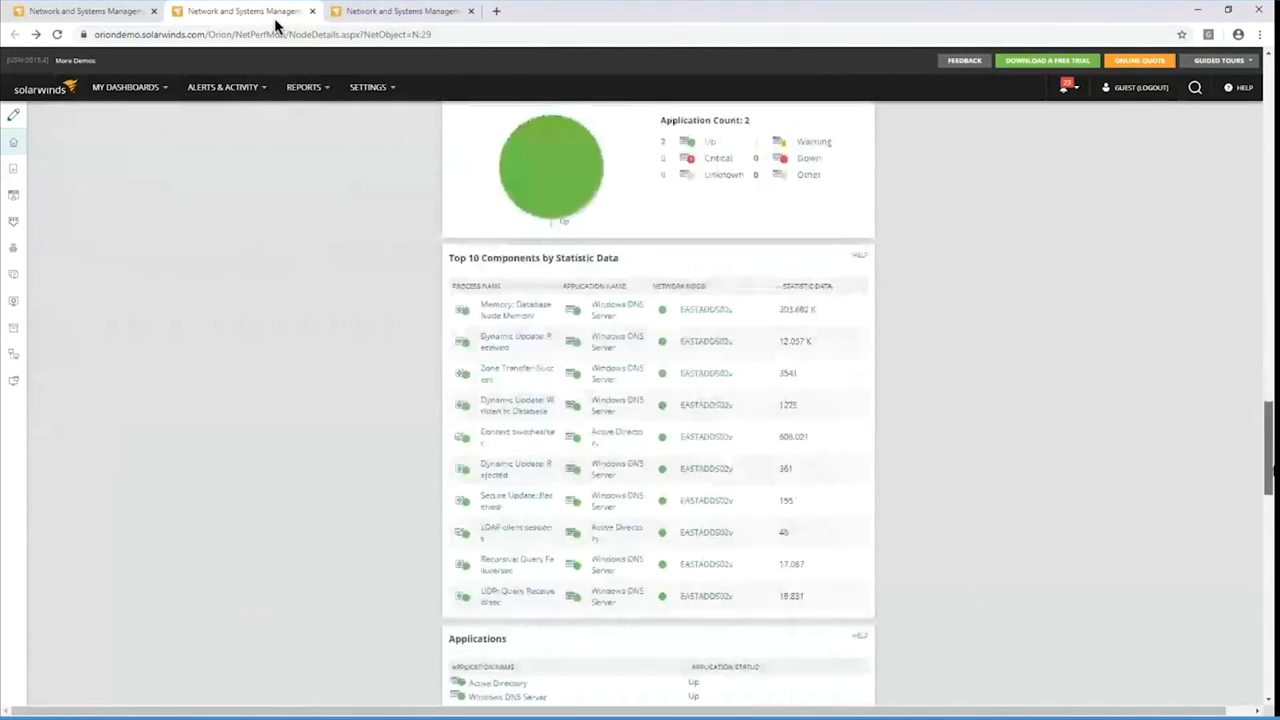
{"action": "mouse_move", "coordinate": [497, 366]}
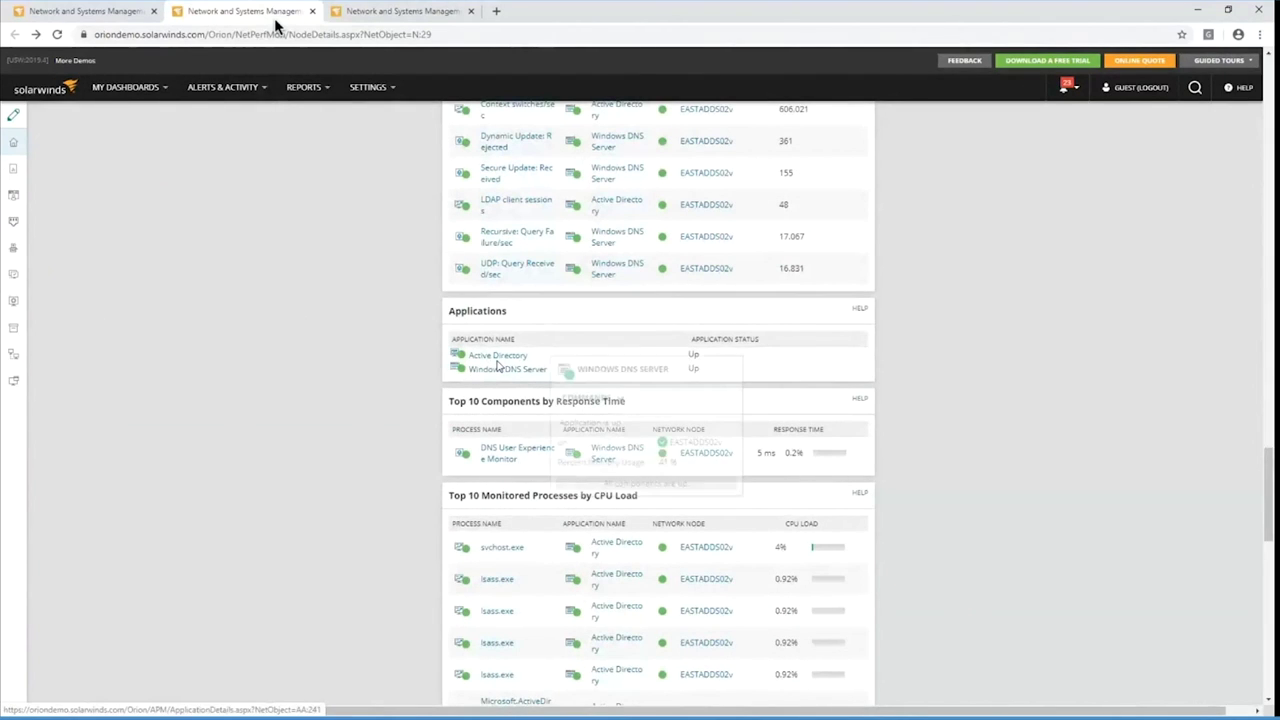
On the AppInsight for Active Directory page, inspect the replication items between EASTADDS01v and EASTADDS02v in the Replication Summary, then collapse them
{"action": "left_click", "coordinate": [432, 12]}
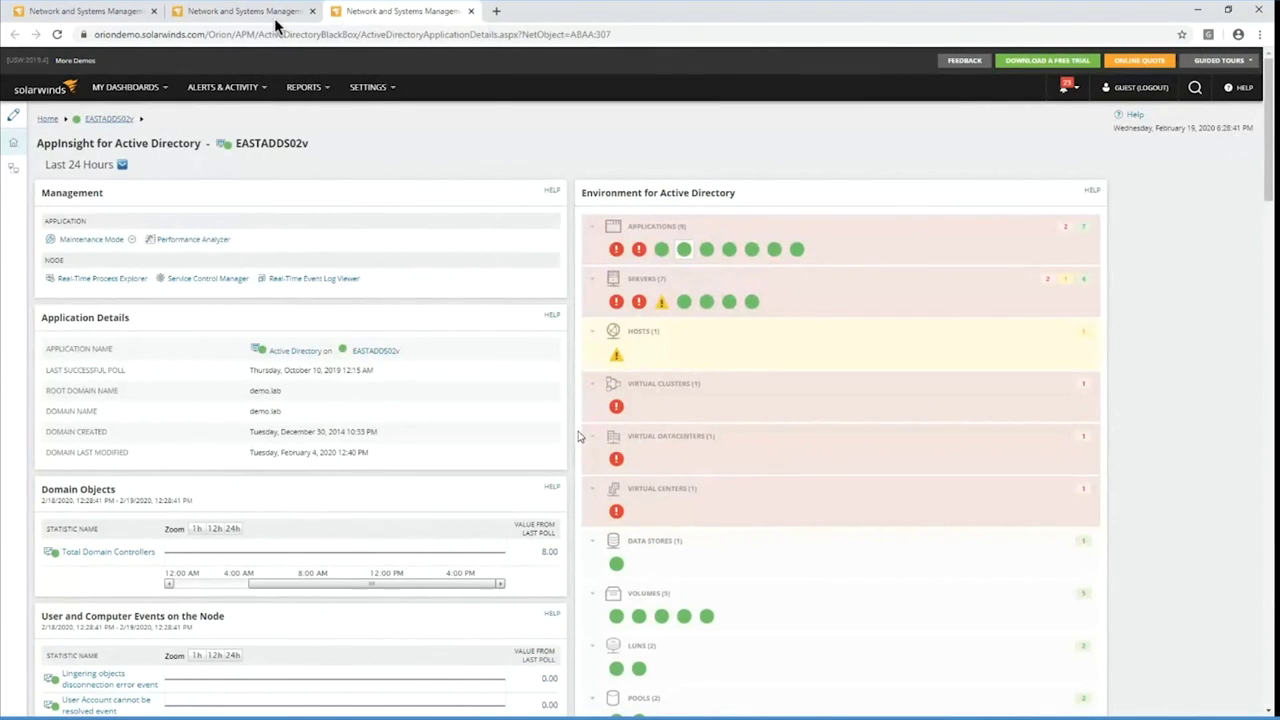
{"action": "scroll", "coordinate": [275, 22], "scroll_direction": "down", "scroll_amount": 3}
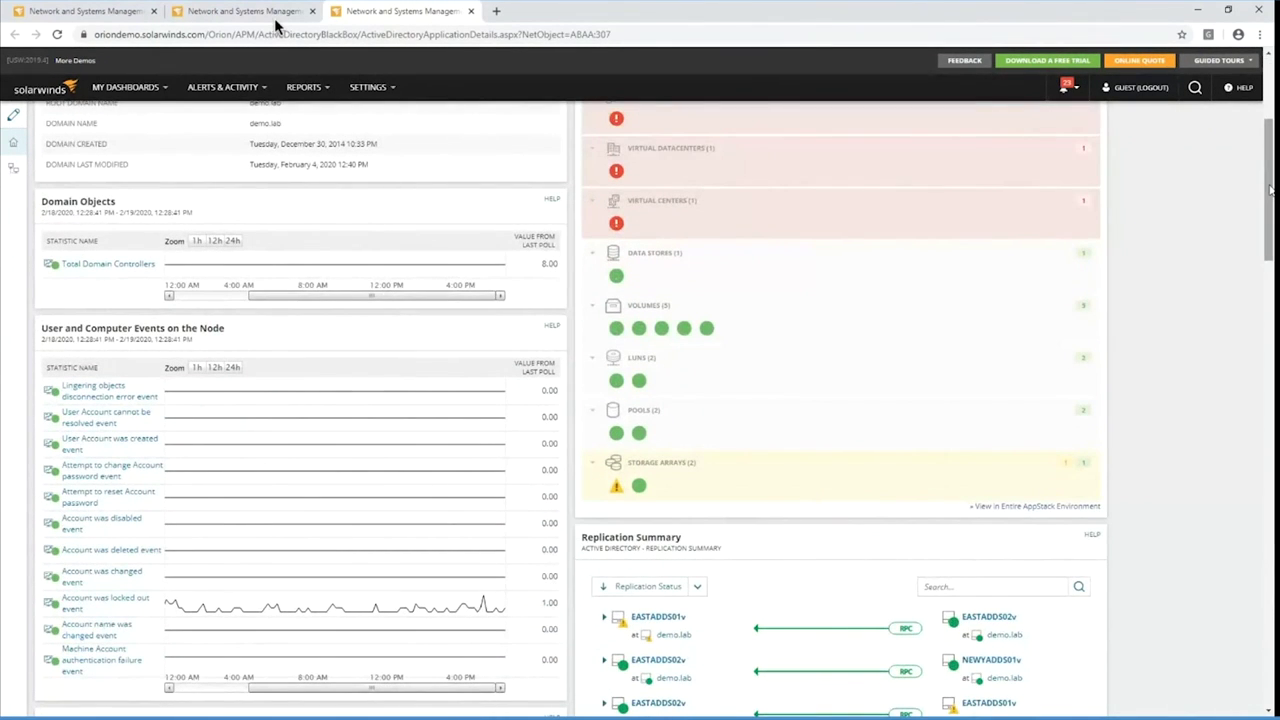
{"action": "scroll", "coordinate": [1270, 190], "scroll_direction": "down", "scroll_amount": 2}
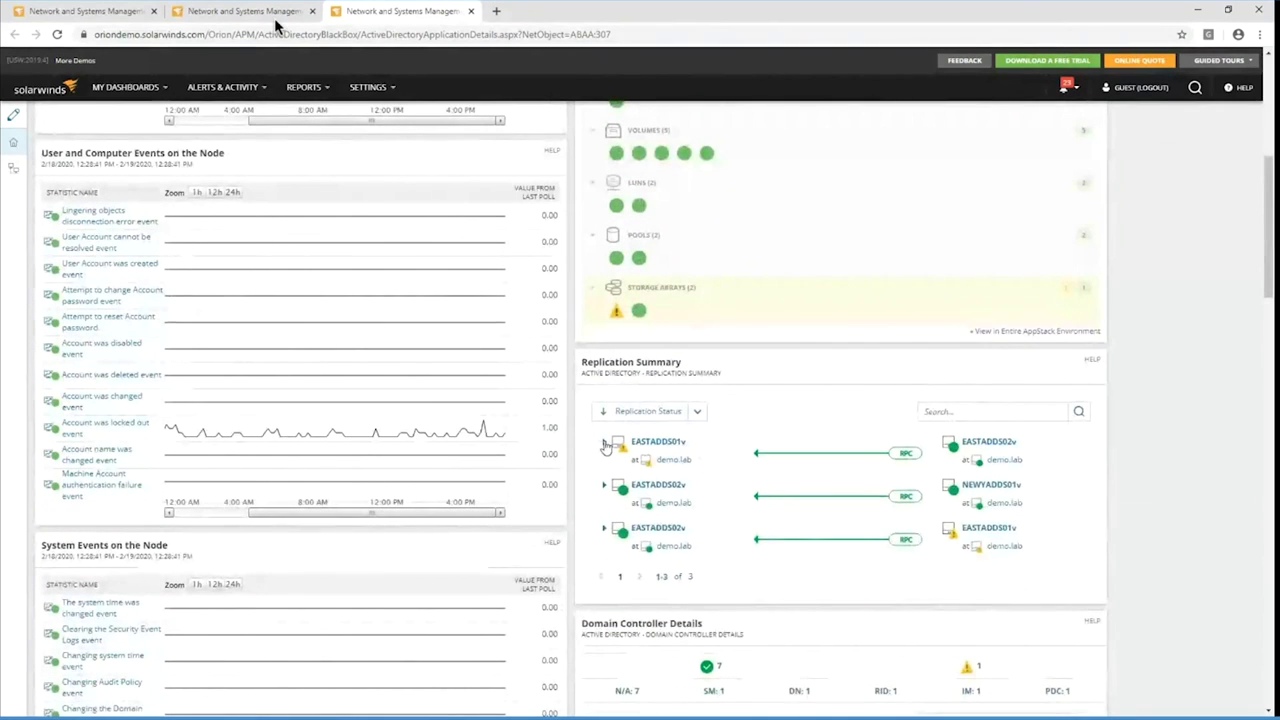
{"action": "left_click", "coordinate": [604, 443]}
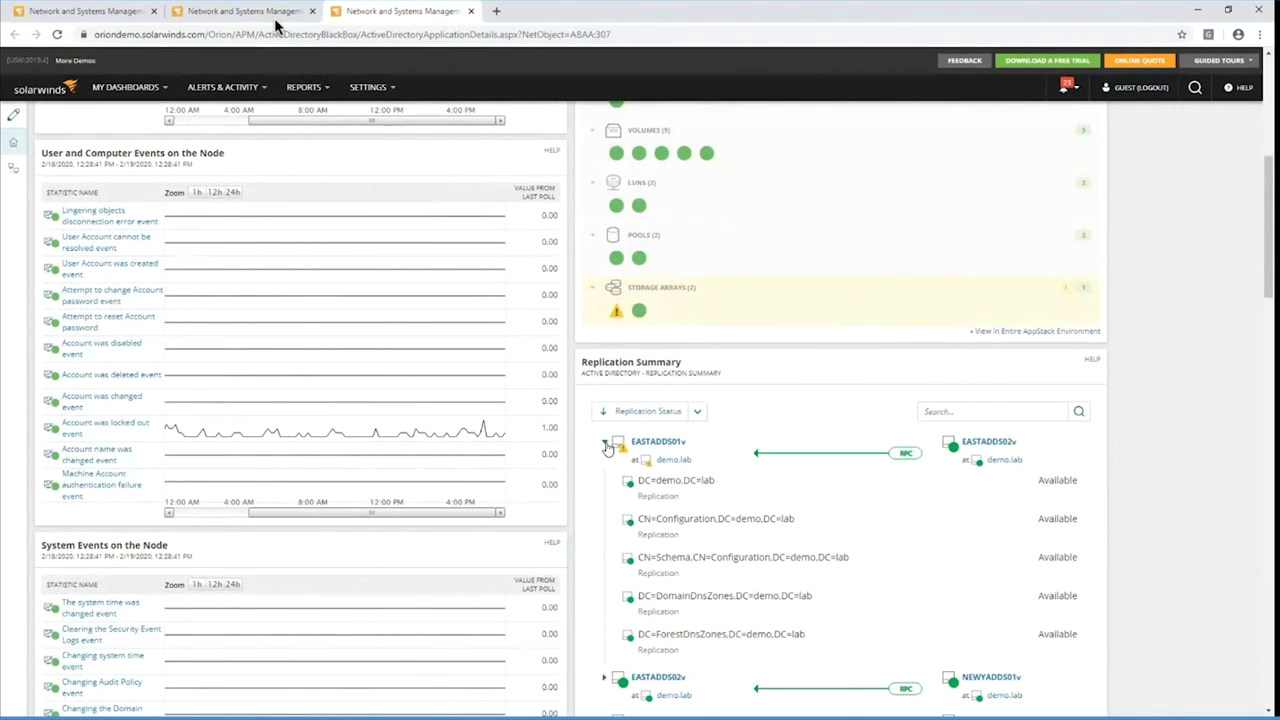
{"action": "left_click", "coordinate": [604, 443]}
Examine the domain controller details, site details, logon events, LDAP metrics, and processes and services of the Active Directory application
{"action": "scroll", "coordinate": [1270, 260], "scroll_direction": "down", "scroll_amount": 2}
{"action": "scroll", "coordinate": [700, 440], "scroll_direction": "down", "scroll_amount": 2}
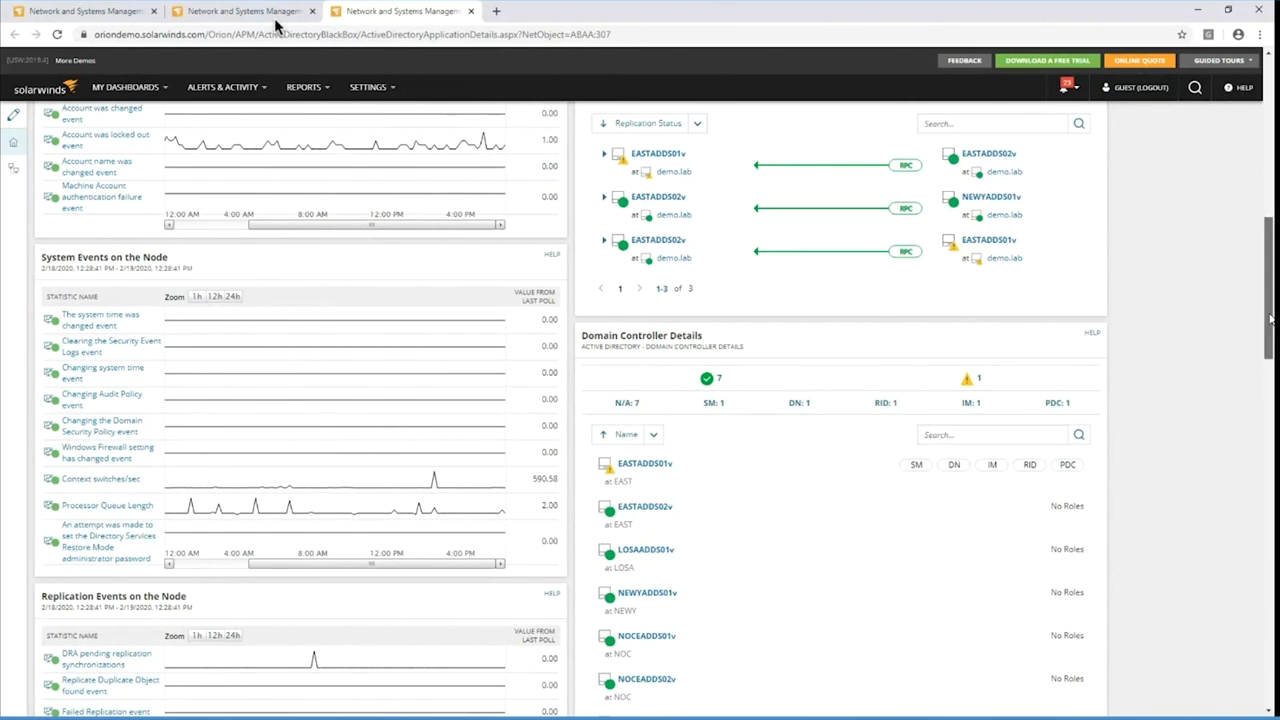
{"action": "left_click_drag", "start_coordinate": [1269, 317], "coordinate": [1269, 335]}
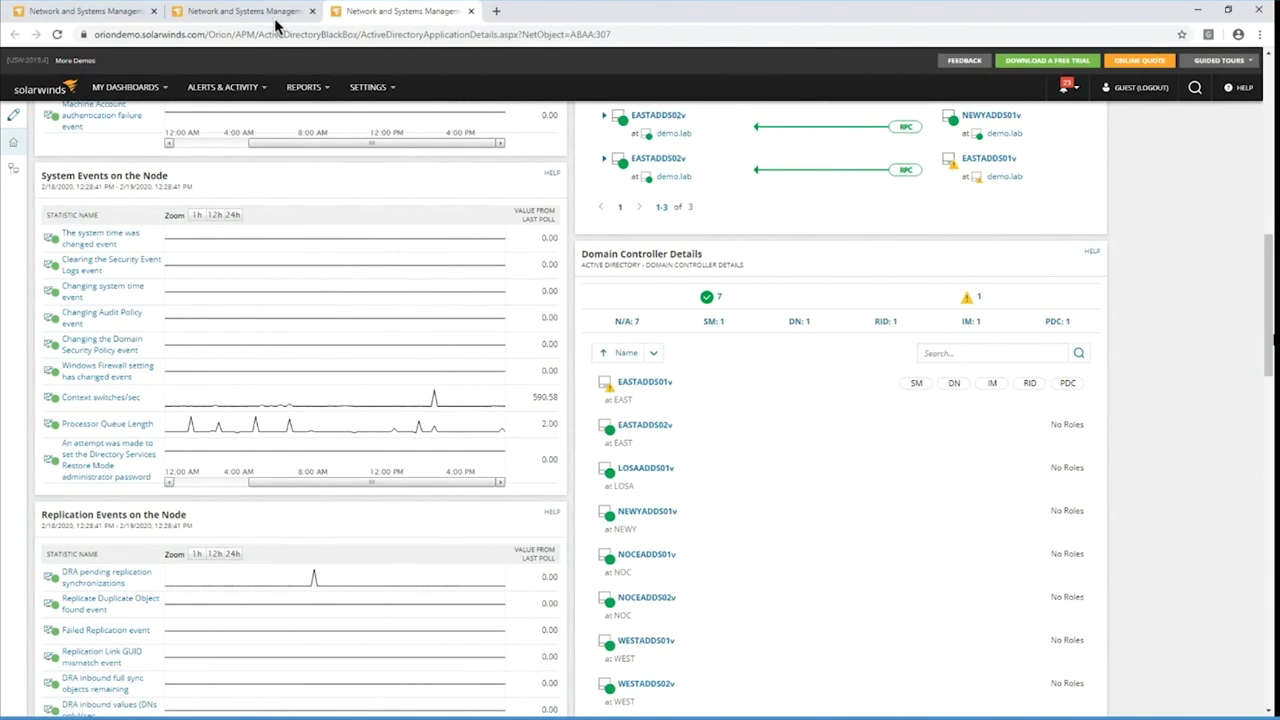
{"action": "left_click_drag", "start_coordinate": [1269, 340], "coordinate": [1270, 440]}
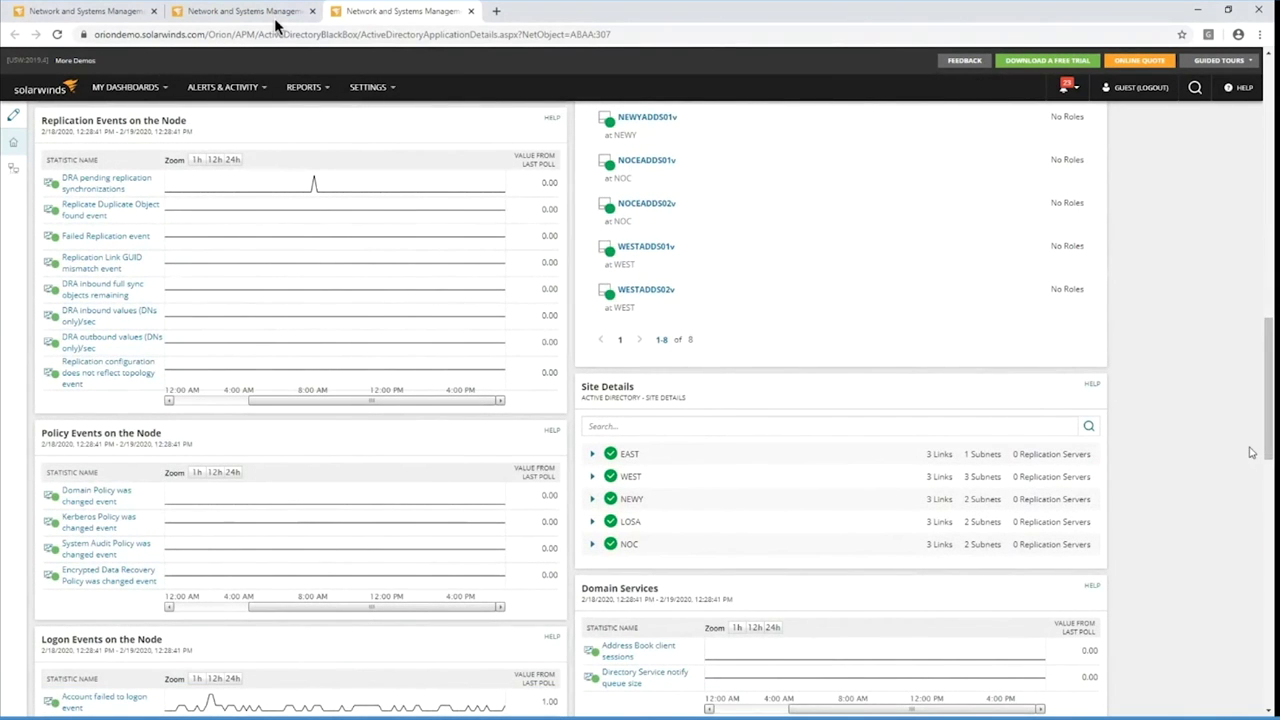
{"action": "left_click_drag", "start_coordinate": [1265, 447], "coordinate": [1247, 527]}
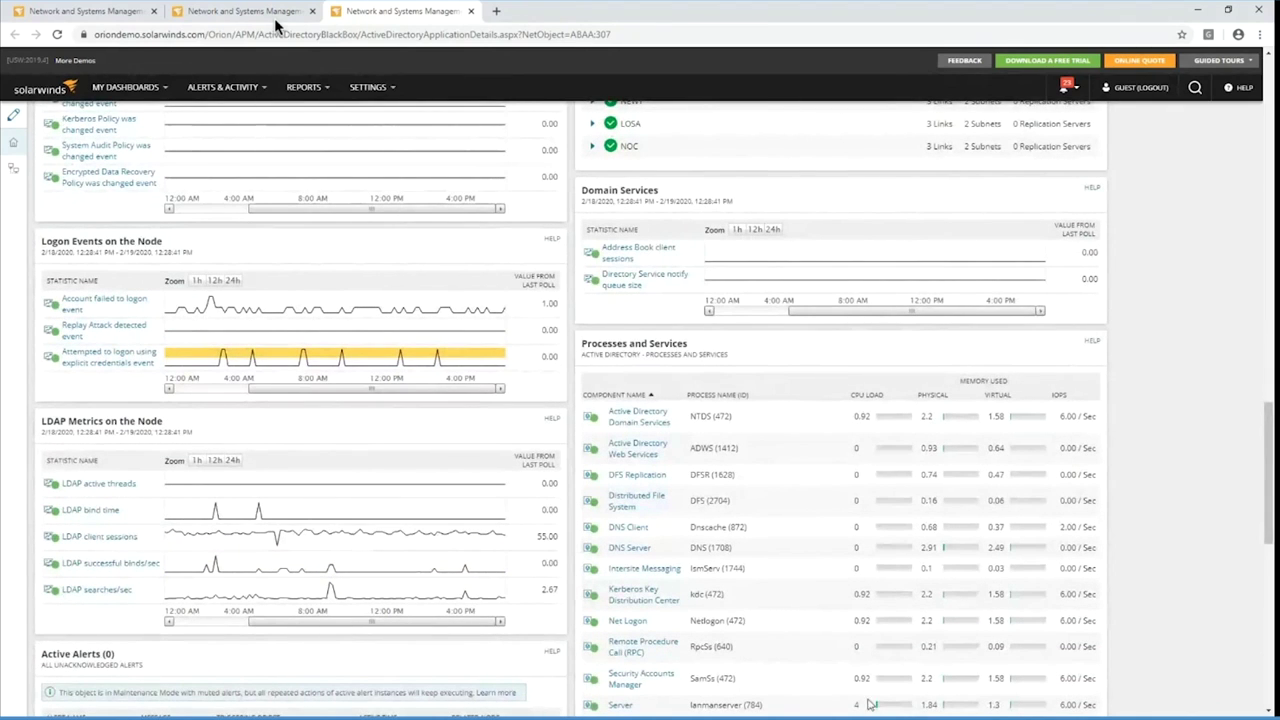
{"action": "scroll", "coordinate": [824, 560], "scroll_direction": "down", "scroll_amount": 2}
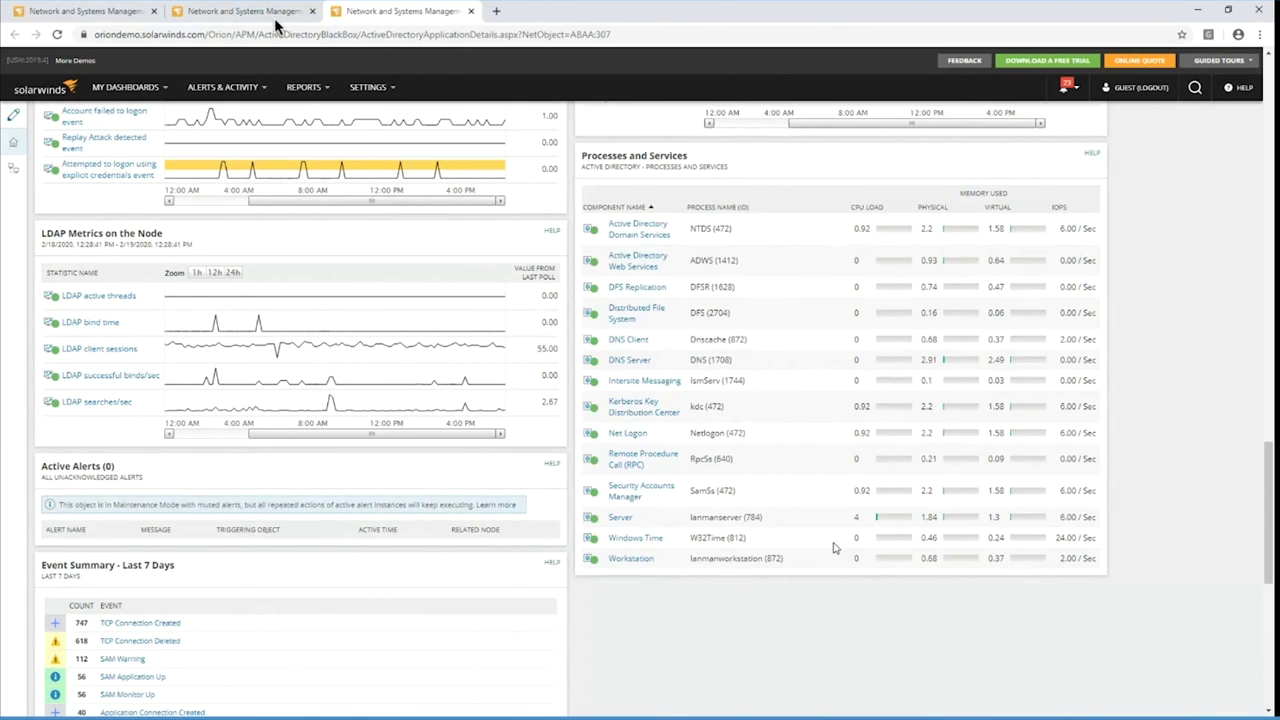
{"action": "scroll", "coordinate": [483, 368], "scroll_direction": "up", "scroll_amount": 15}
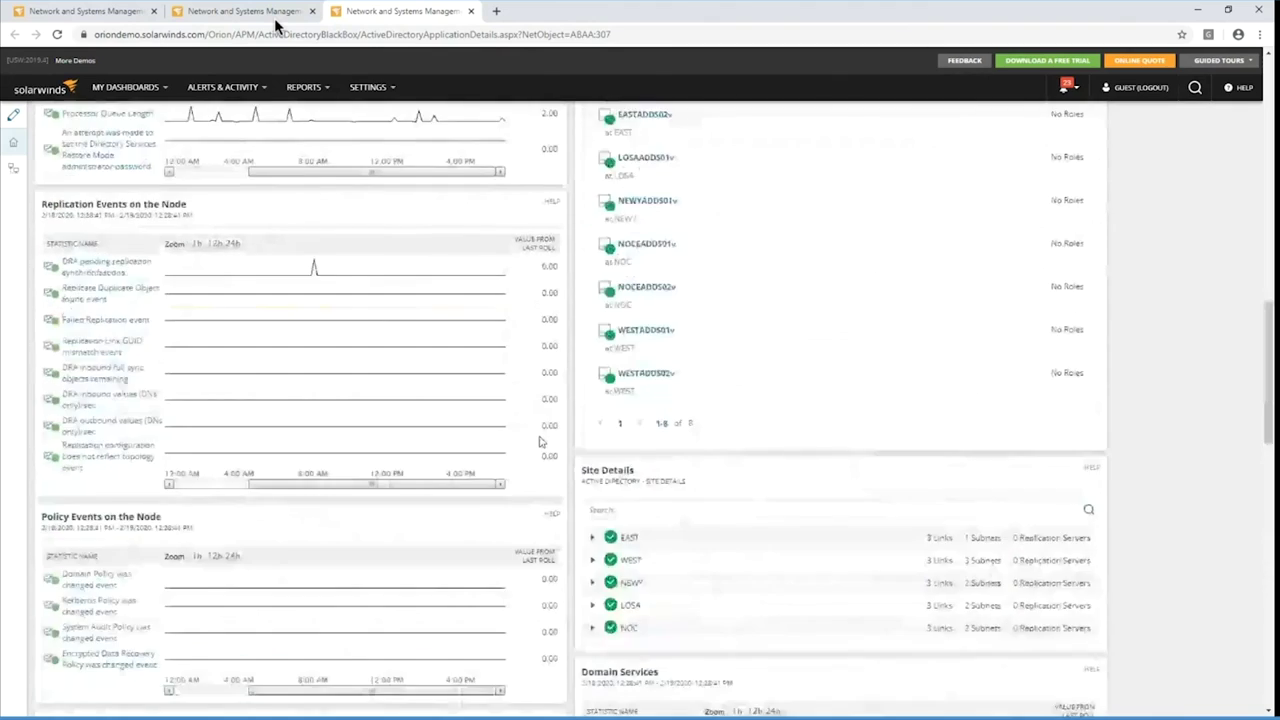
Return to the Application Summary and open the application monitor templates in the application management page
{"action": "left_click", "coordinate": [100, 8]}
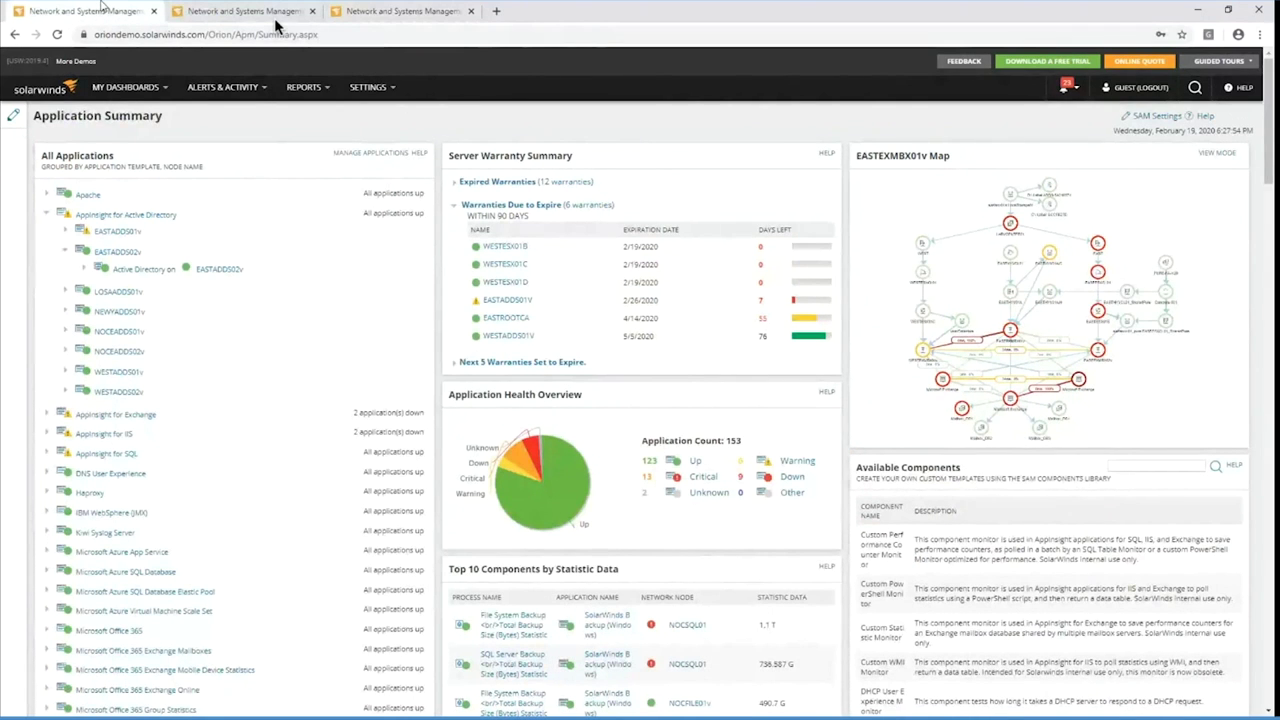
{"action": "left_click", "coordinate": [383, 155]}
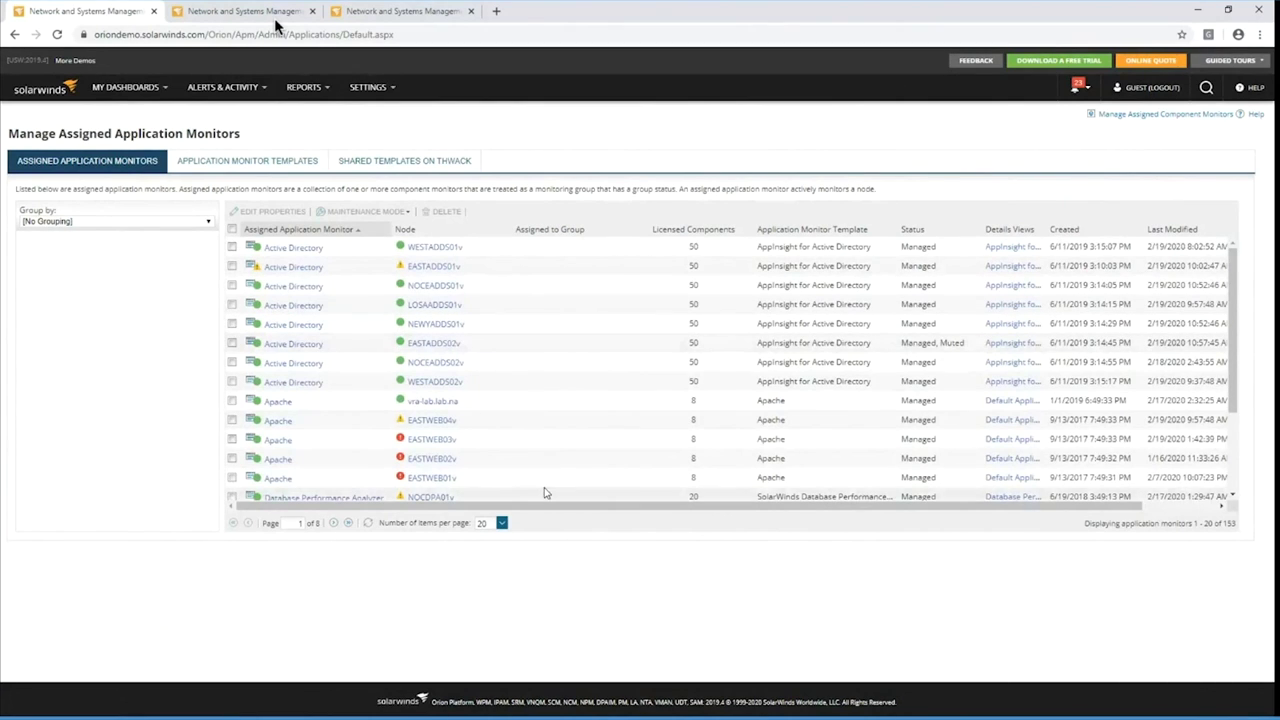
{"action": "left_click", "coordinate": [249, 170]}
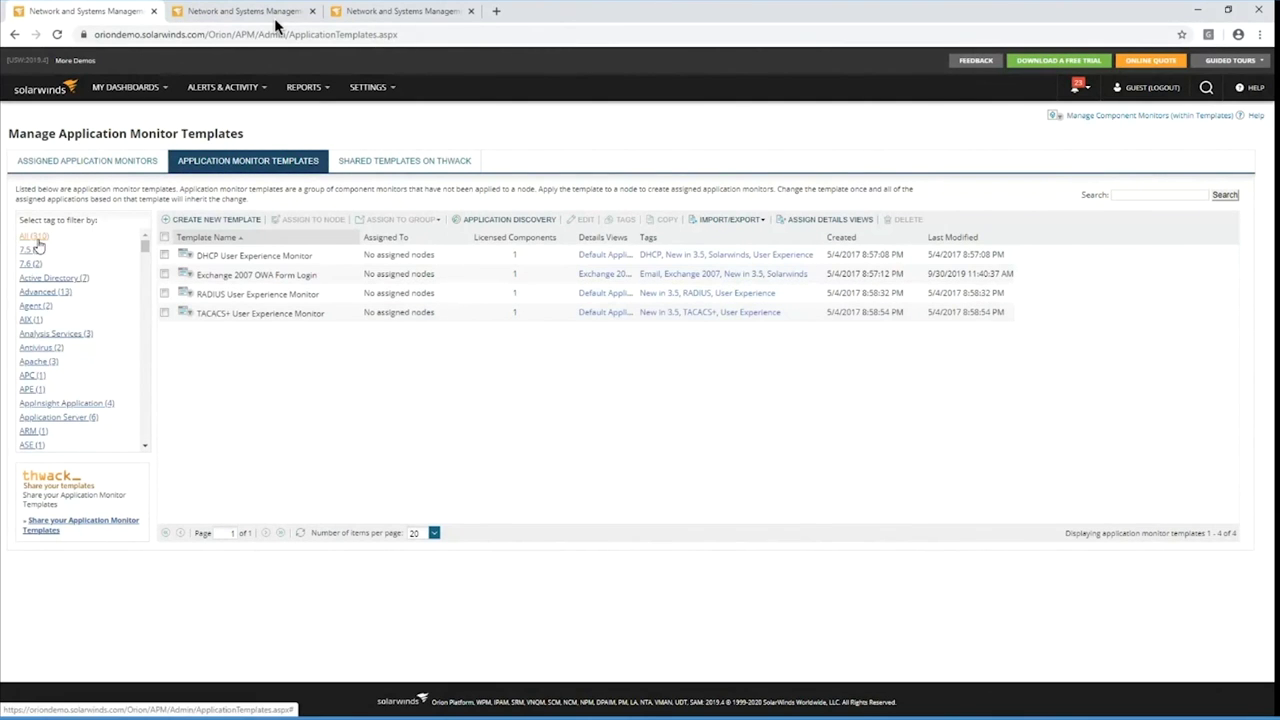
Filter the application monitor templates by the Microsoft tag
{"action": "left_click_drag", "start_coordinate": [146, 247], "coordinate": [140, 307]}
{"action": "scroll", "coordinate": [86, 374], "scroll_direction": "down", "scroll_amount": 5}
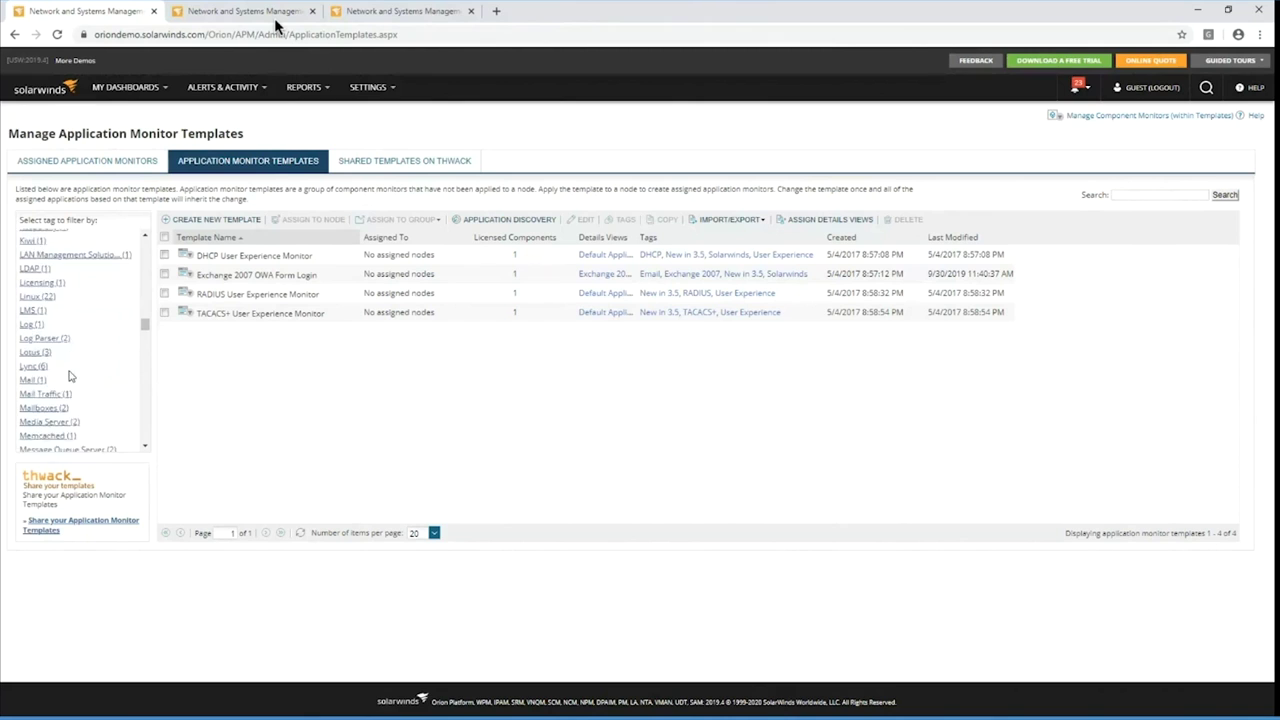
{"action": "scroll", "coordinate": [50, 395], "scroll_direction": "down", "scroll_amount": 3}
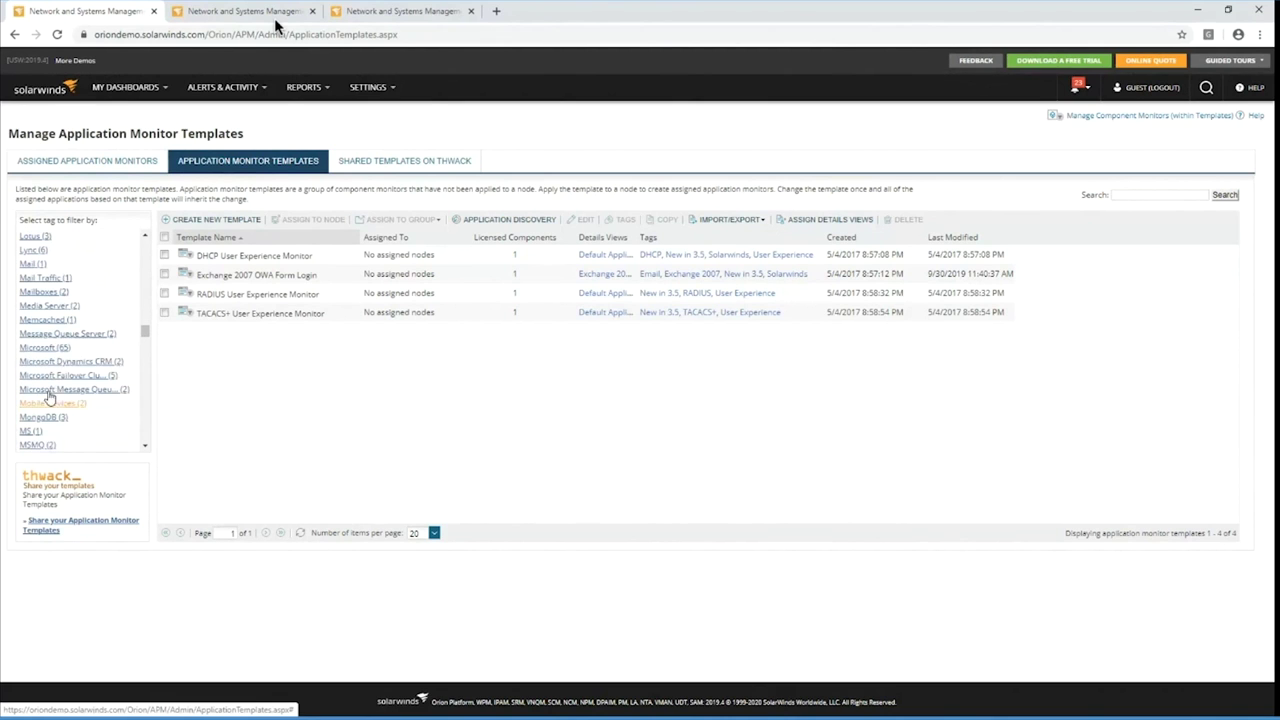
{"action": "left_click", "coordinate": [48, 349]}
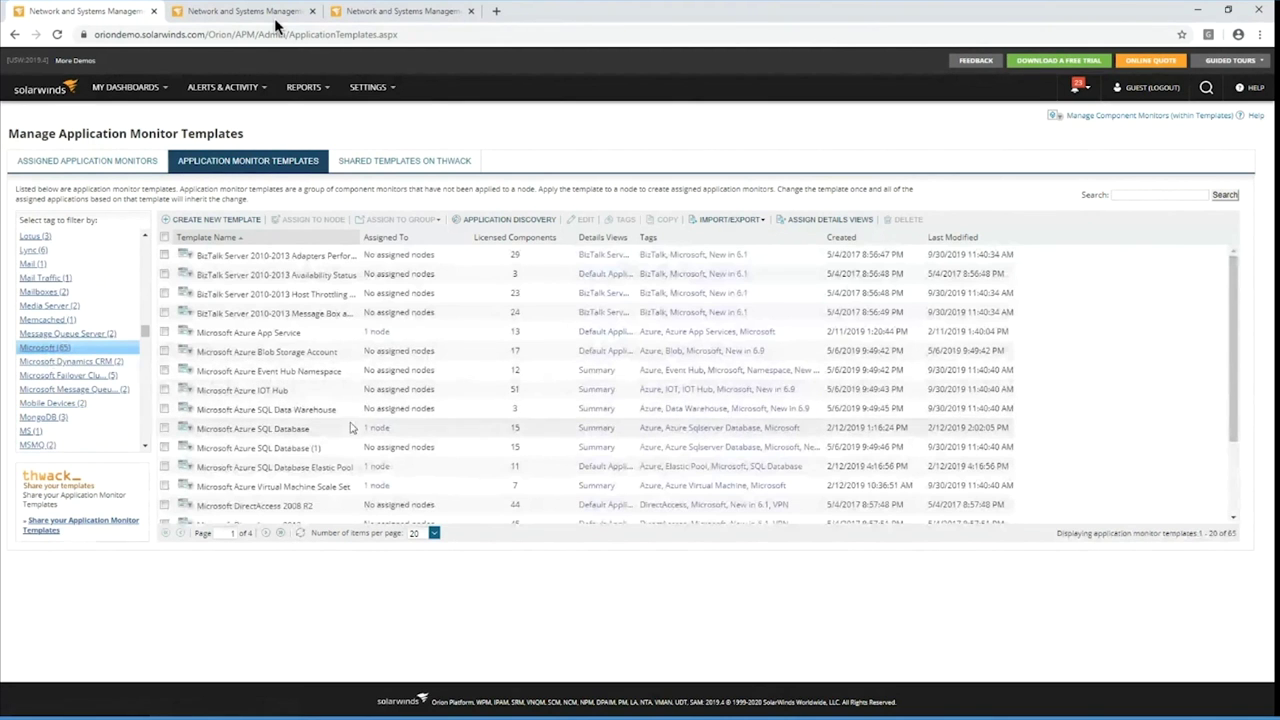
Filter the application monitor templates by the Windows tag and show the last page of the list
{"action": "left_click_drag", "start_coordinate": [144, 336], "coordinate": [157, 450]}
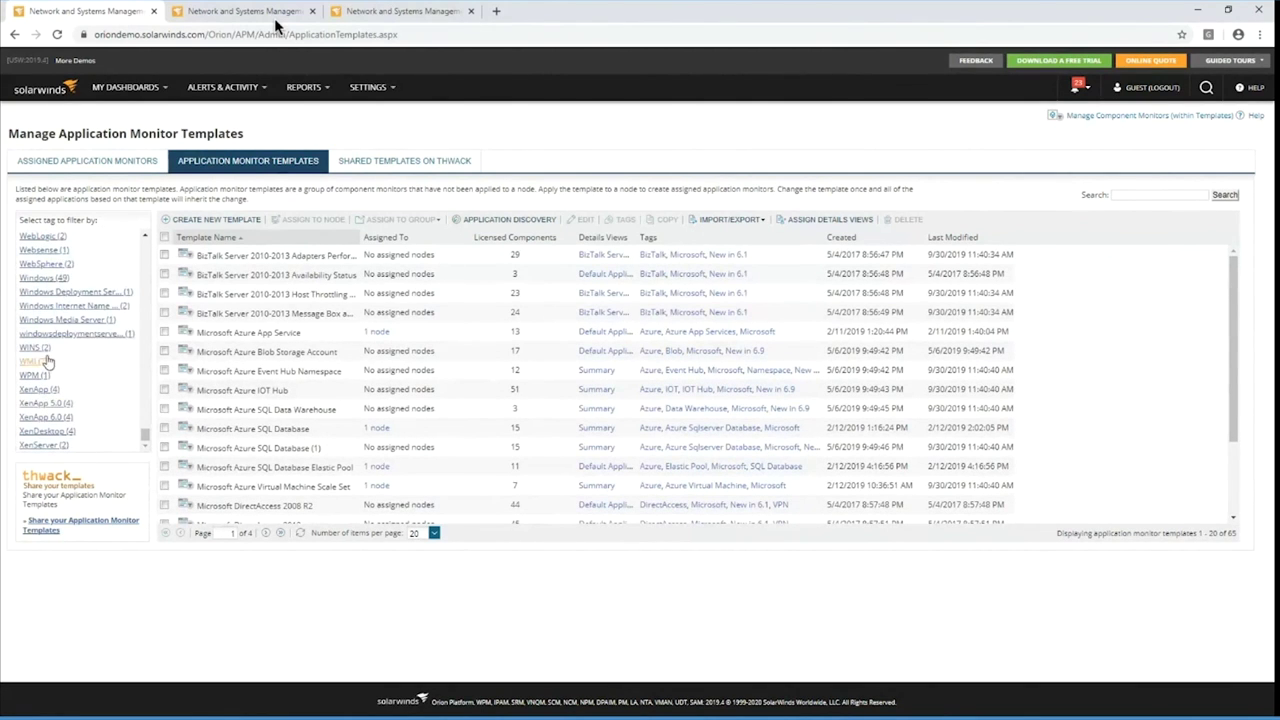
{"action": "left_click", "coordinate": [45, 278]}
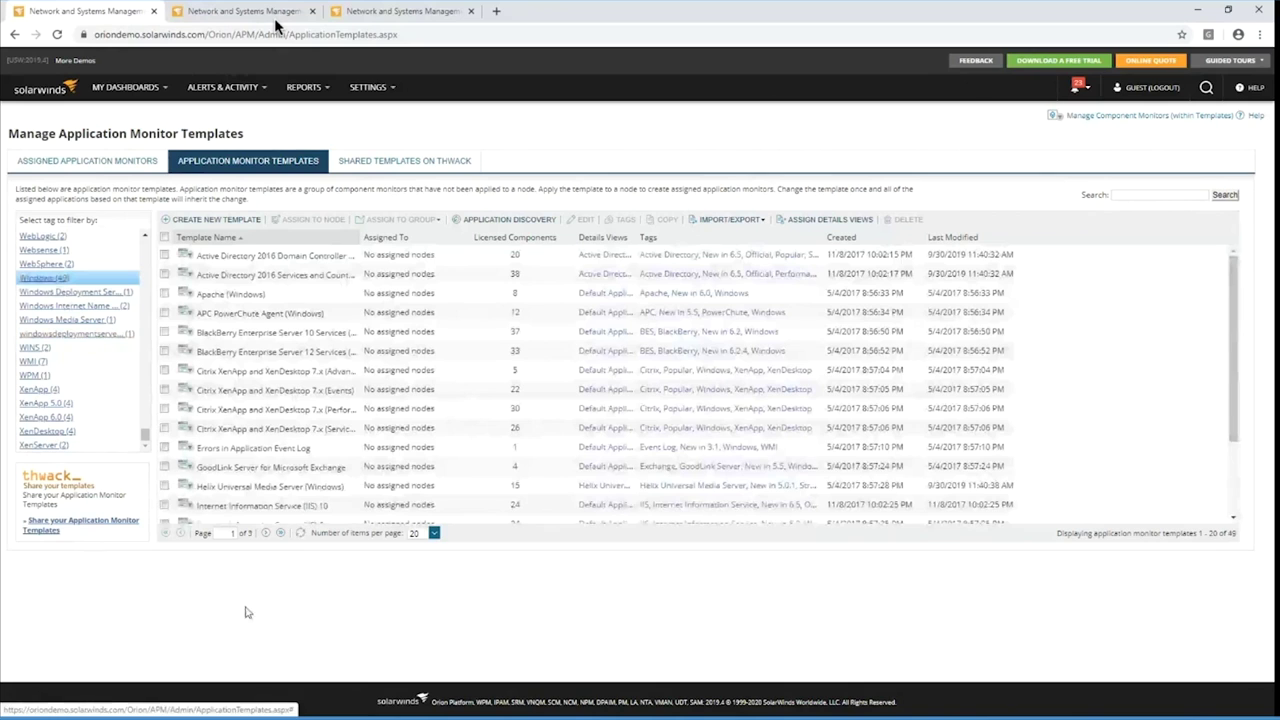
{"action": "left_click", "coordinate": [279, 534]}
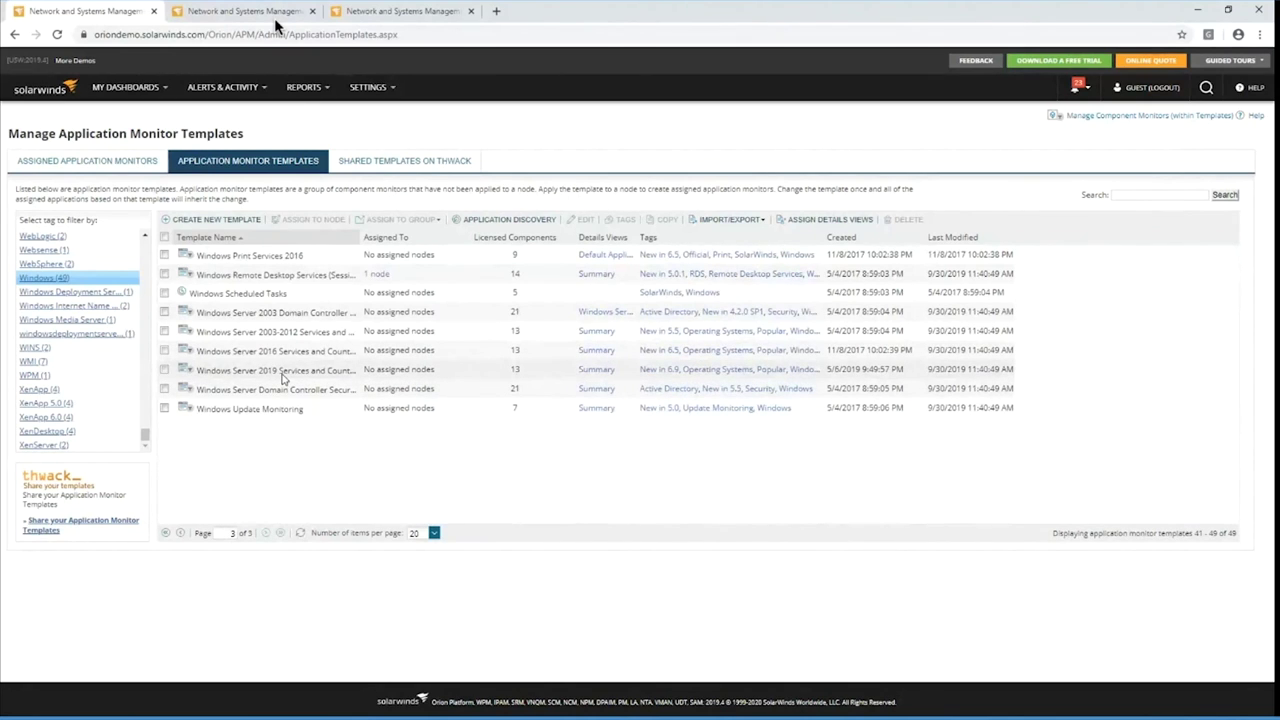
Open the Windows Server 2019 Services and Counters template for editing and show its component monitors
{"action": "left_click", "coordinate": [165, 371]}
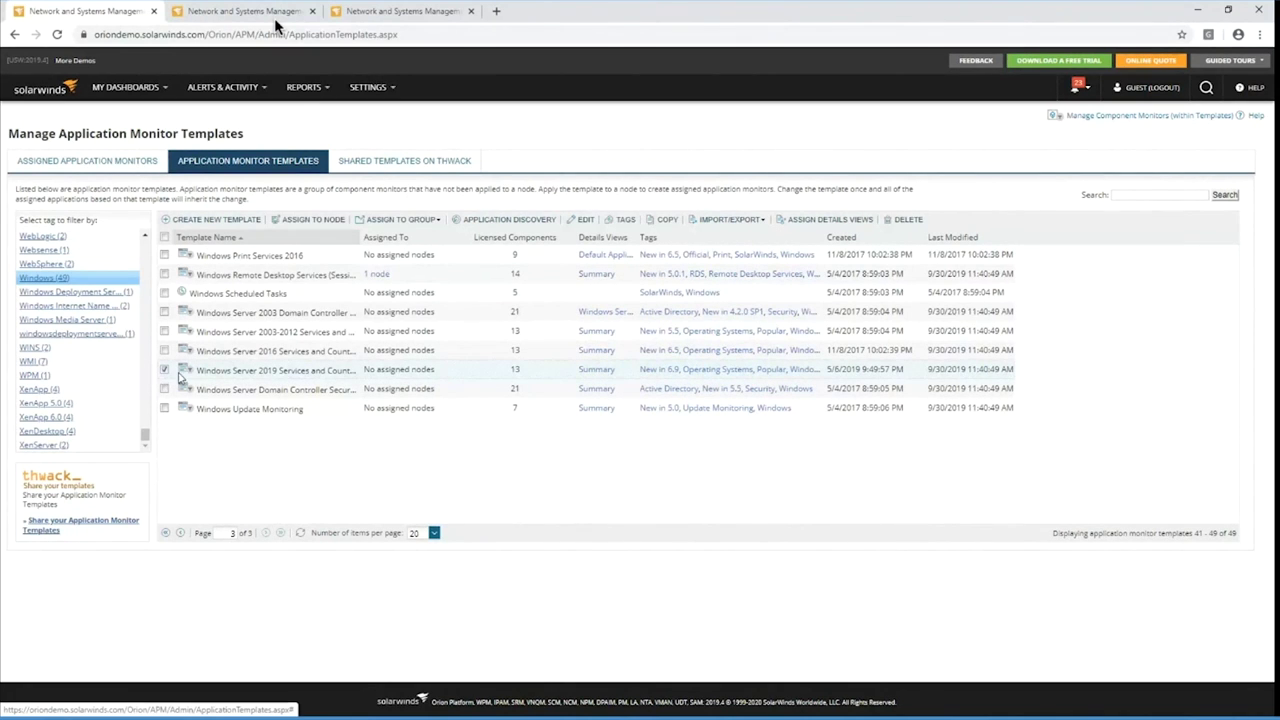
{"action": "left_click", "coordinate": [582, 219]}
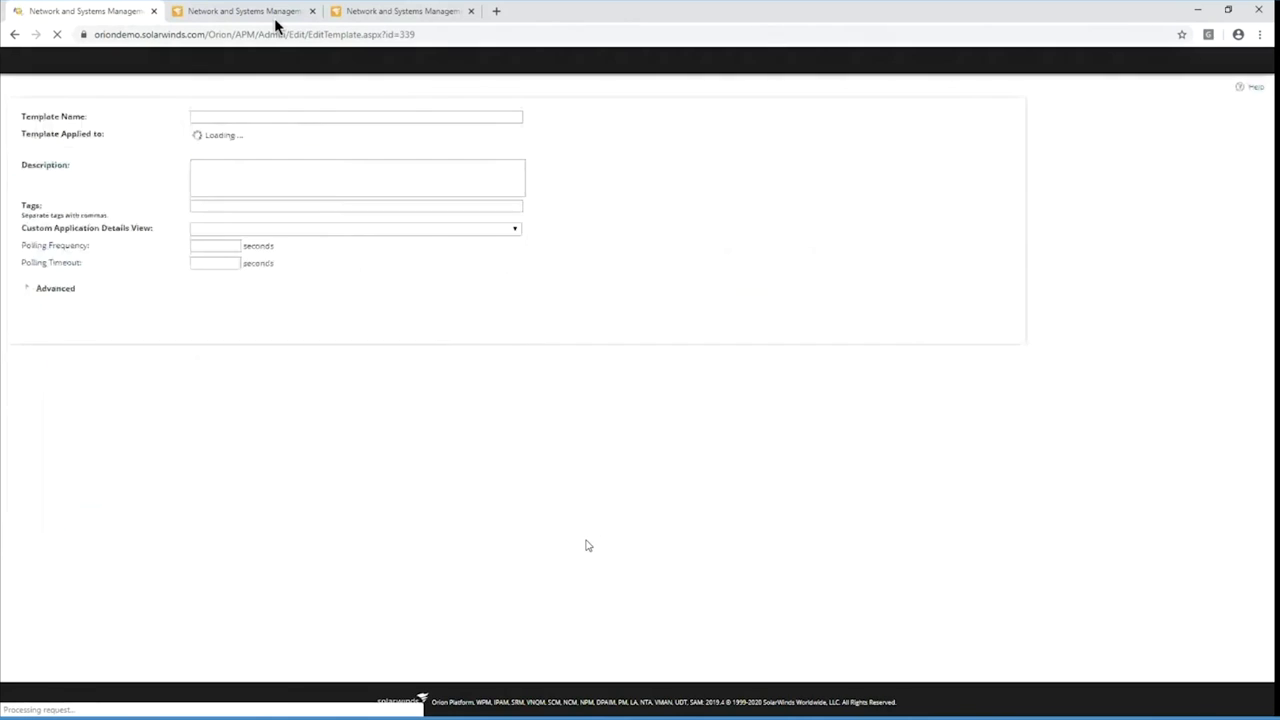
{"action": "scroll", "coordinate": [469, 514], "scroll_direction": "down", "scroll_amount": 1}
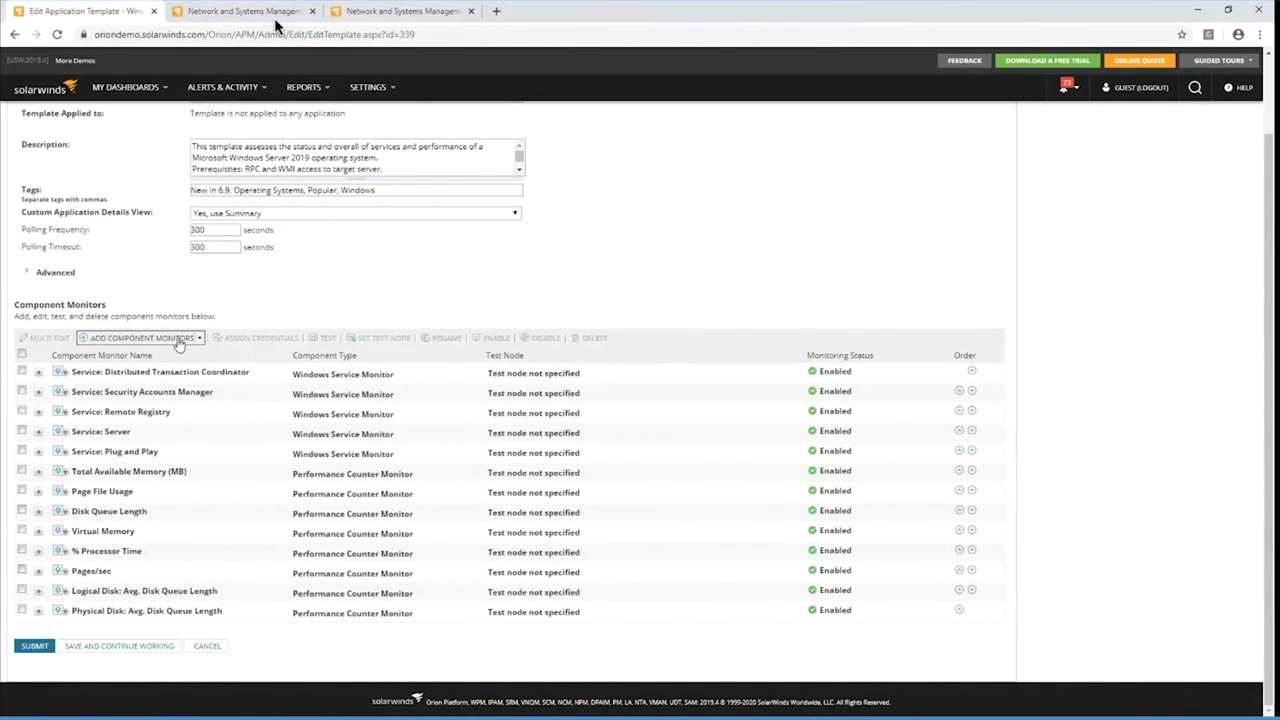
Expand the Distributed Transaction Coordinator service monitor and review its fetching method and its CPU and memory thresholds
{"action": "left_click", "coordinate": [38, 371]}
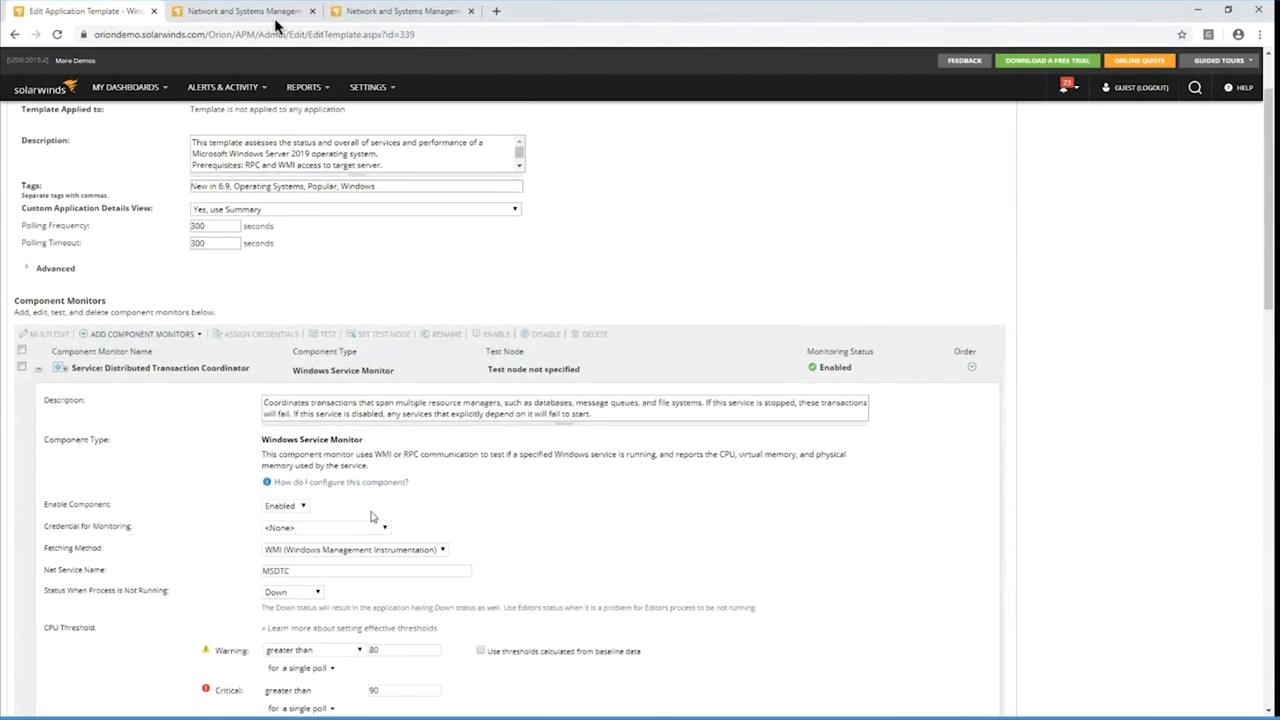
{"action": "scroll", "coordinate": [371, 515], "scroll_direction": "down", "scroll_amount": 2}
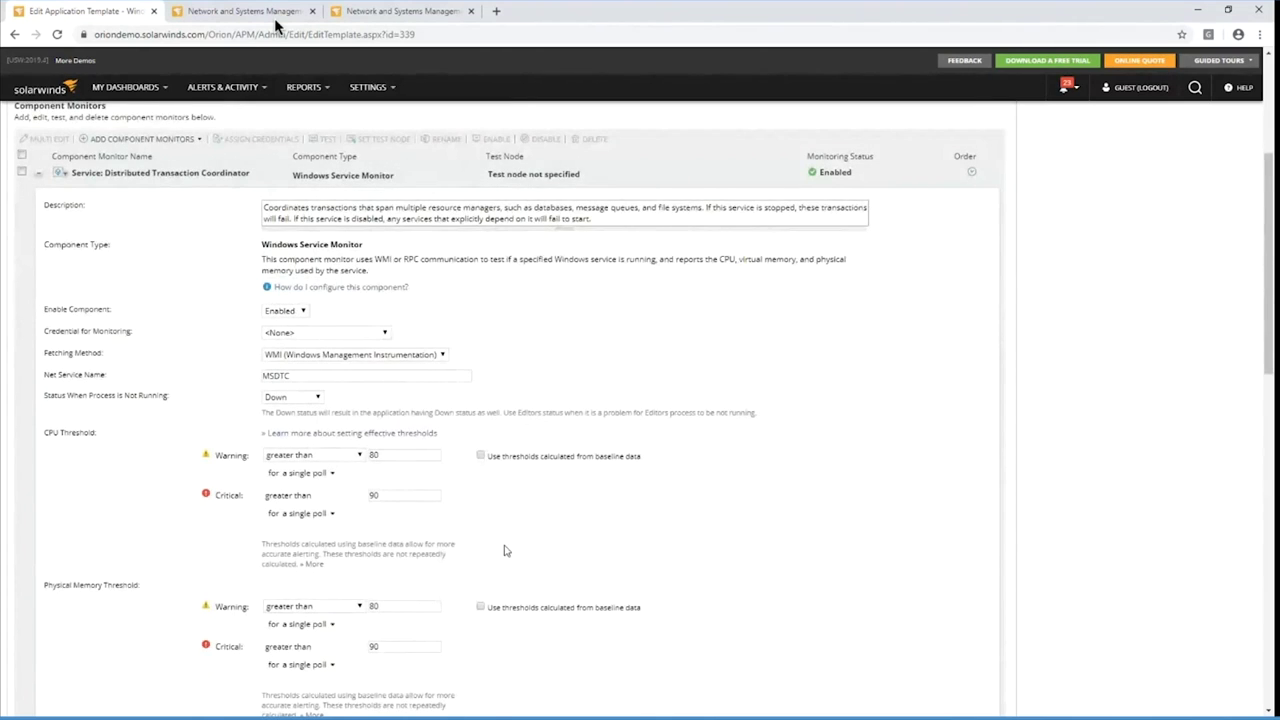
{"action": "scroll", "coordinate": [507, 551], "scroll_direction": "down", "scroll_amount": 1}
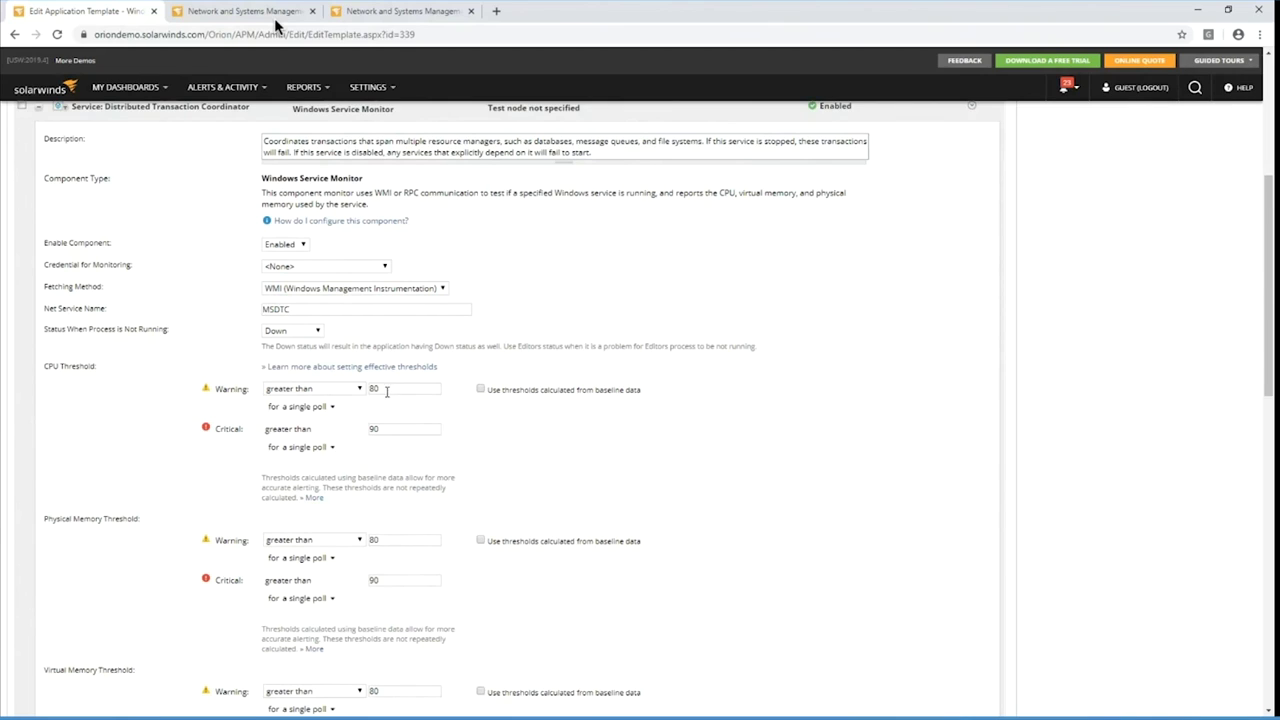
{"action": "scroll", "coordinate": [554, 486], "scroll_direction": "up", "scroll_amount": 3}
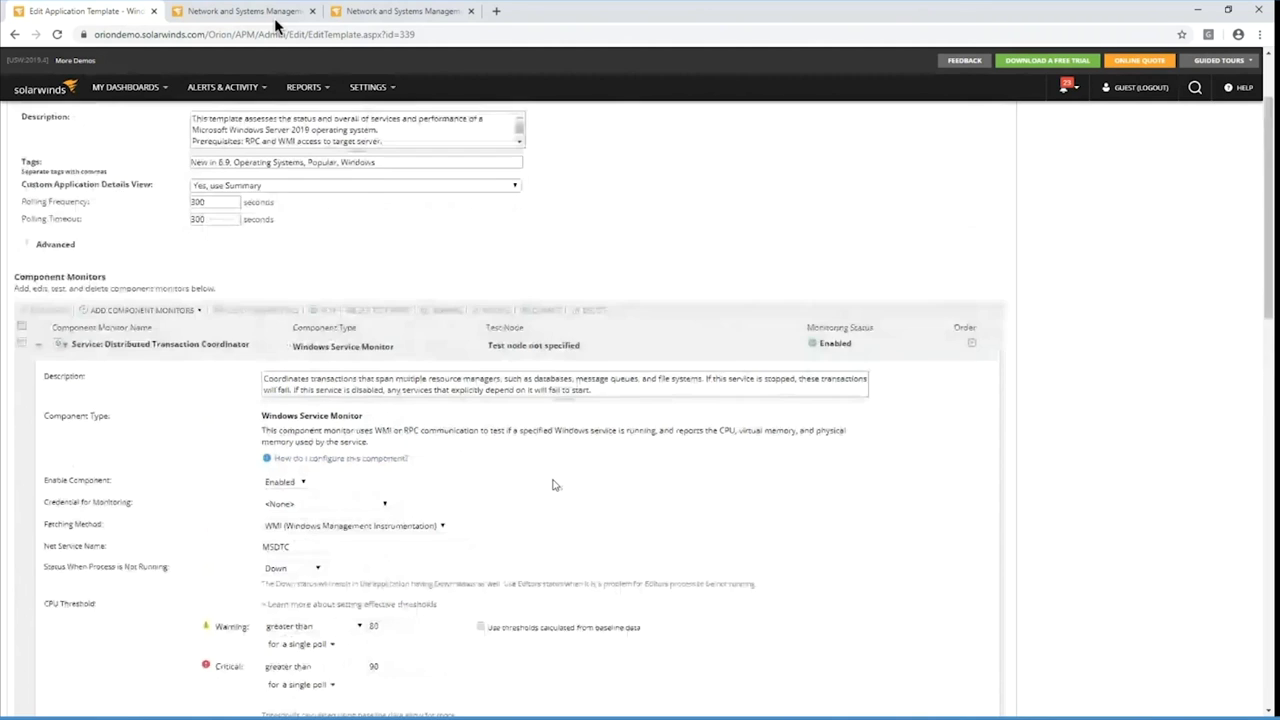
{"action": "scroll", "coordinate": [491, 552], "scroll_direction": "up", "scroll_amount": 1}
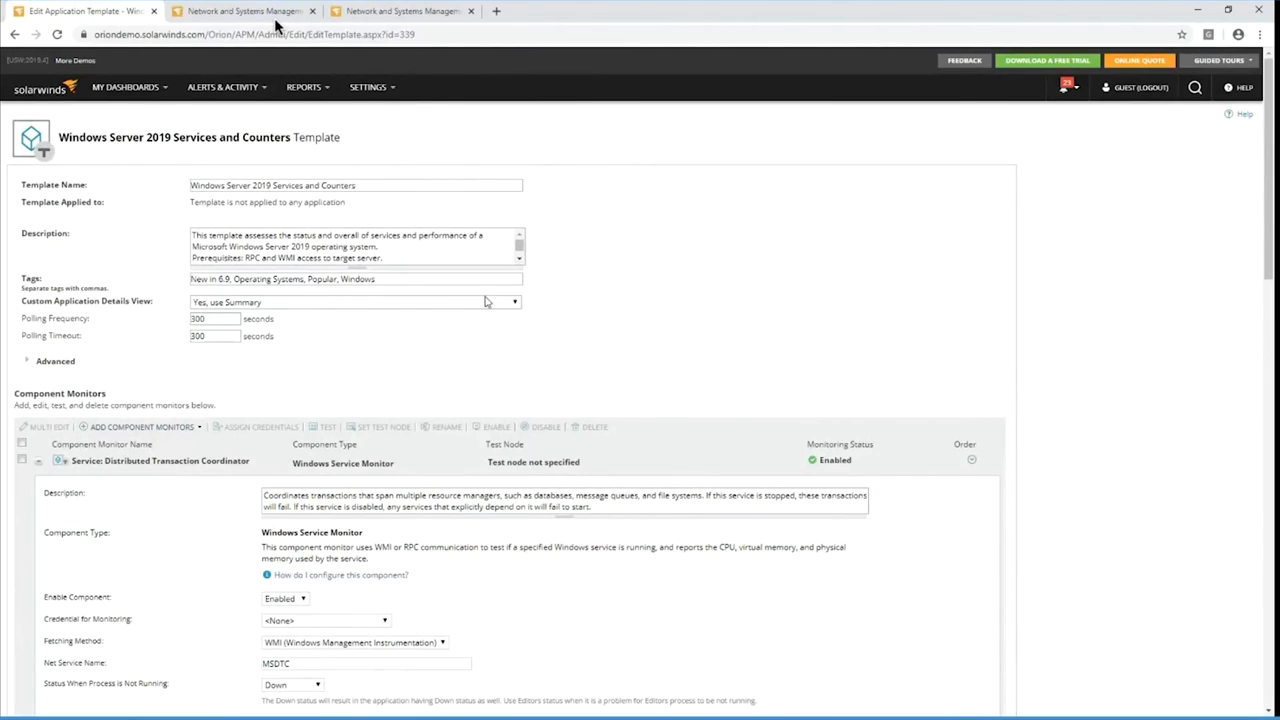
Leave the template without saving and go back to the Application Summary
{"action": "left_click", "coordinate": [14, 35]}
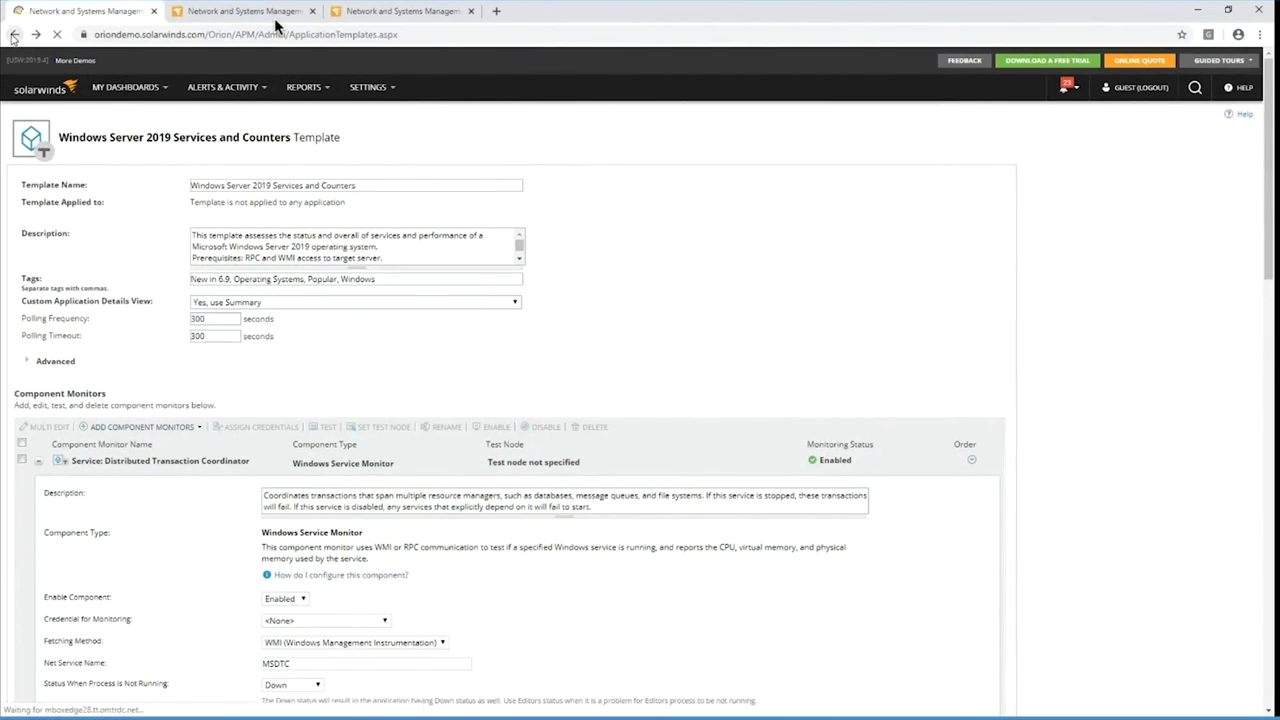
{"action": "left_click", "coordinate": [15, 36]}
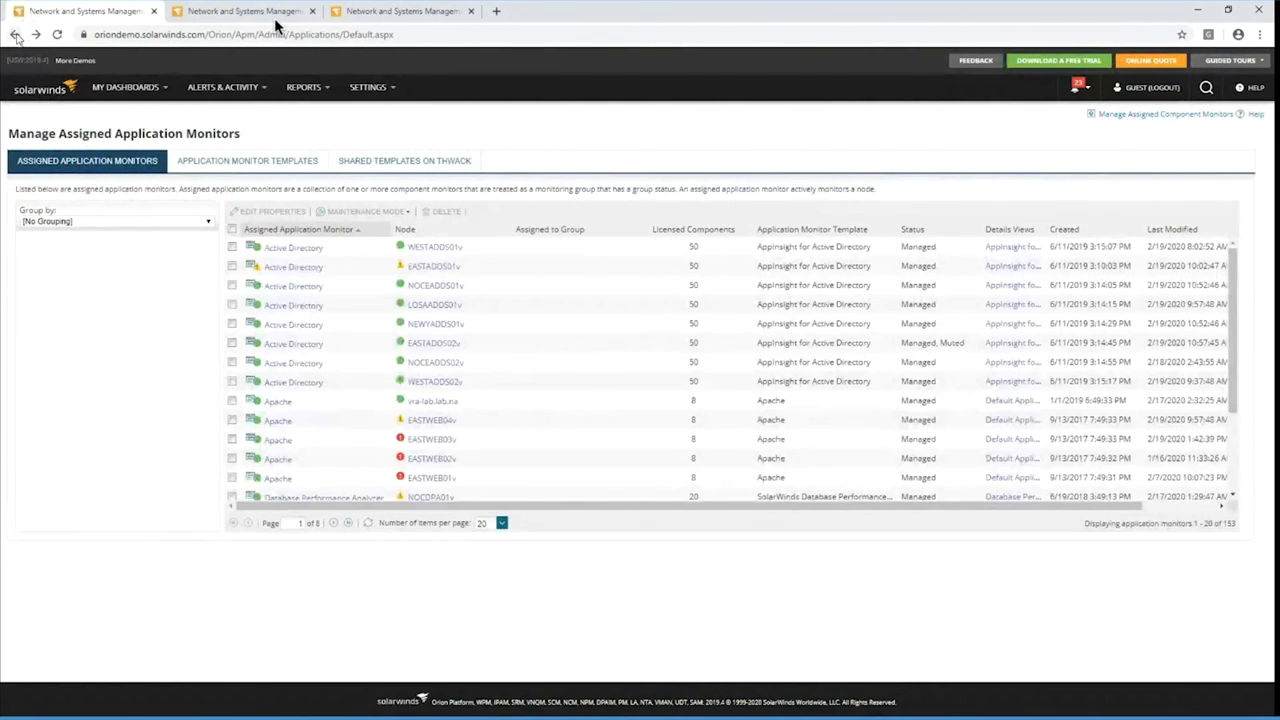
{"action": "left_click", "coordinate": [15, 36]}
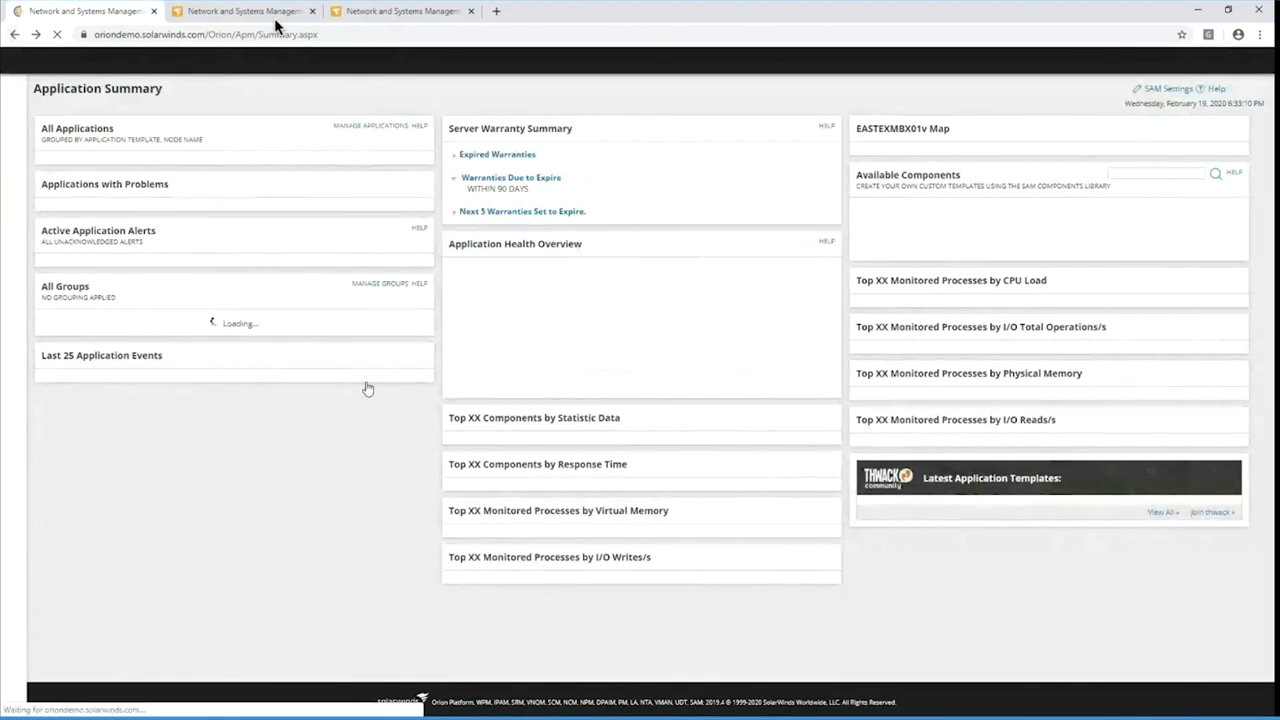
Switch to the open Node Details page of EASTADDS02v and show its management section
{"action": "left_click", "coordinate": [277, 18]}
{"action": "key", "text": "ctrl+Tab"}
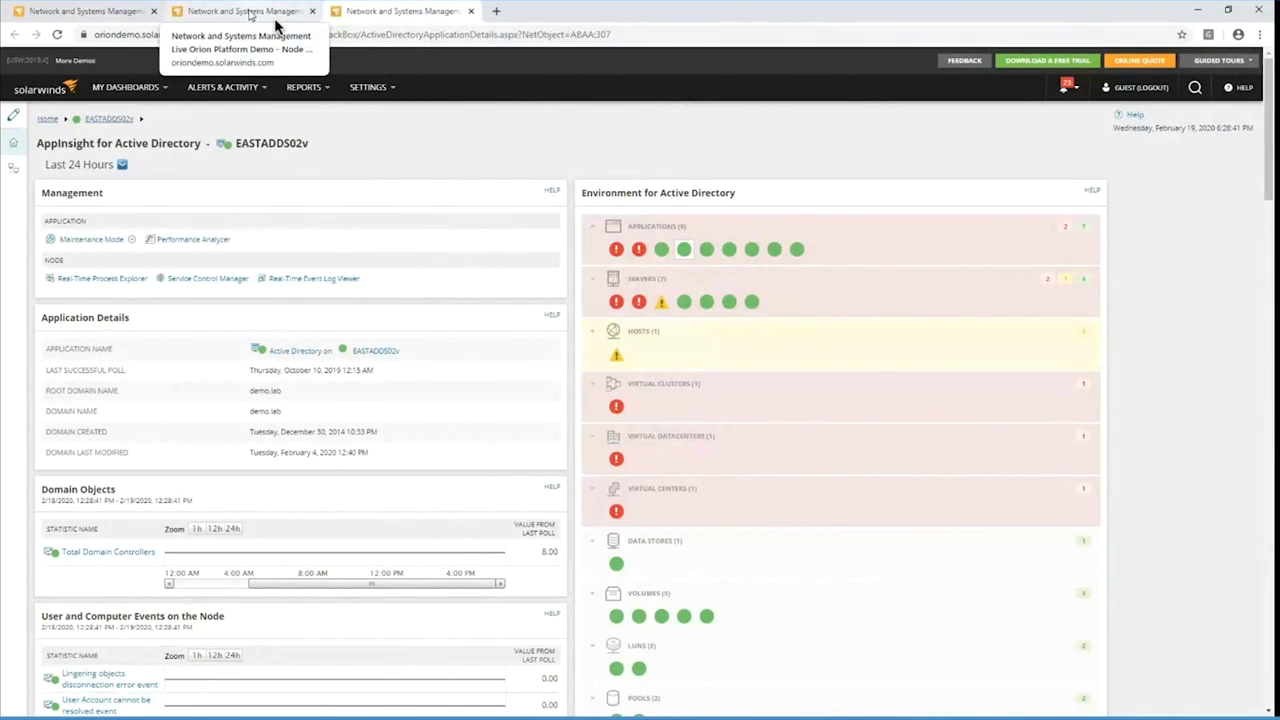
{"action": "left_click", "coordinate": [277, 18]}
{"action": "scroll", "coordinate": [249, 388], "scroll_direction": "up", "scroll_amount": 10}
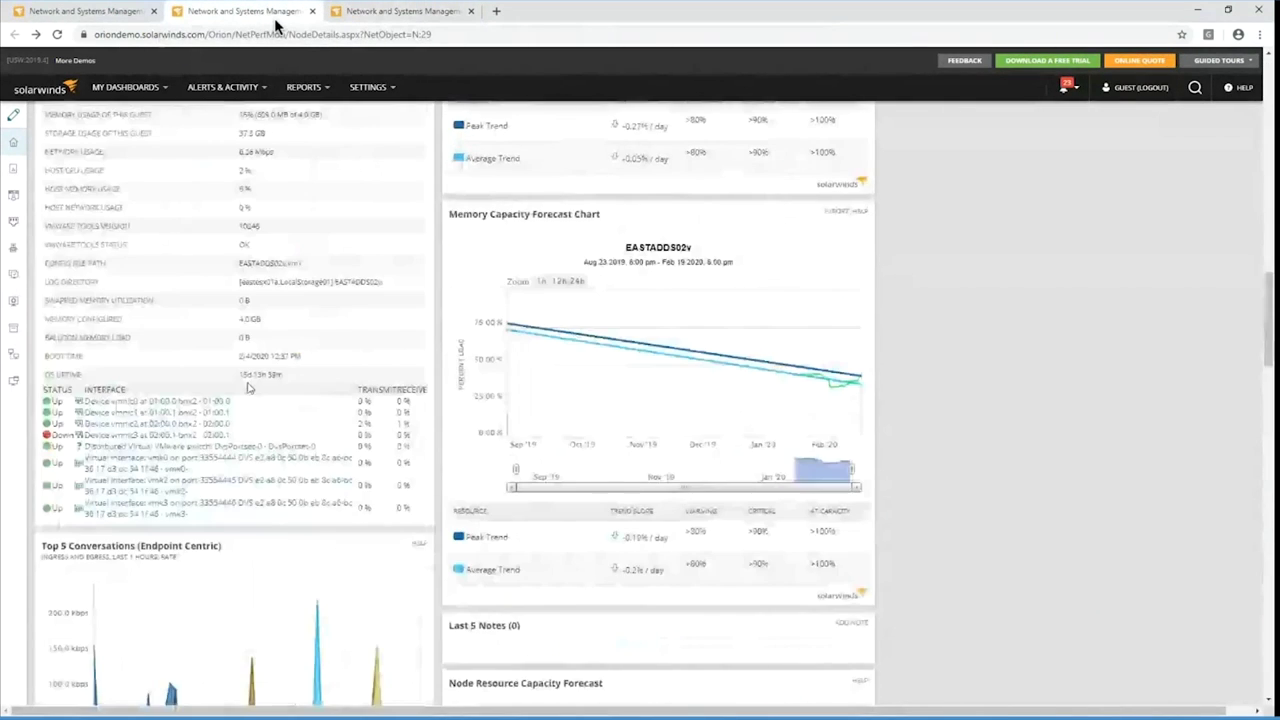
{"action": "scroll", "coordinate": [249, 388], "scroll_direction": "up", "scroll_amount": 10}
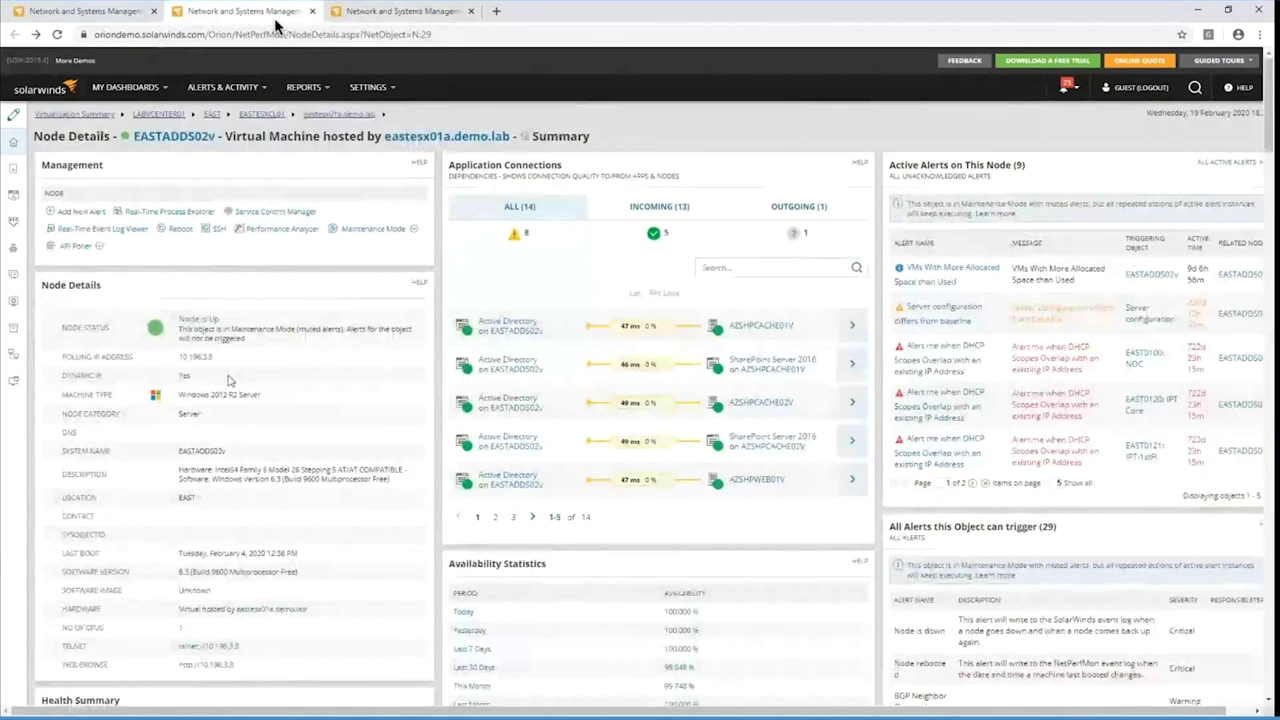
View the node's running processes in the Real-Time Process Explorer, select the System process, and close the explorer
{"action": "left_click", "coordinate": [150, 212]}
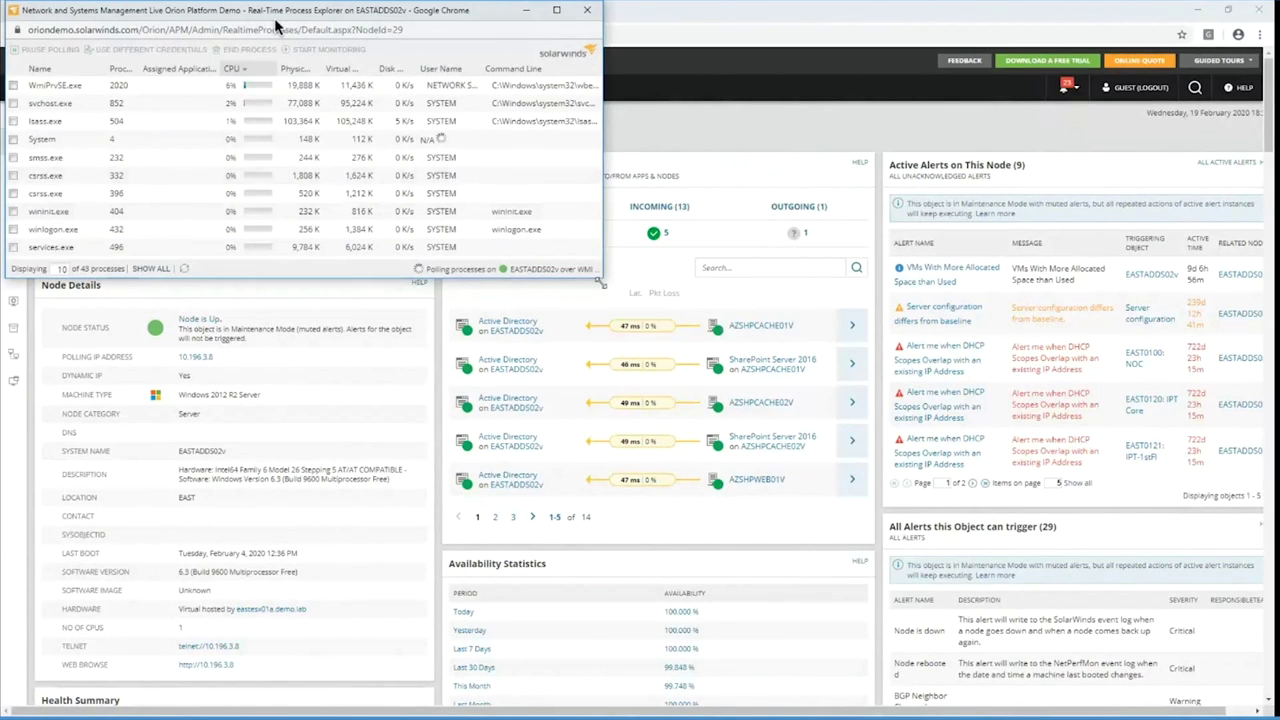
{"action": "left_click", "coordinate": [13, 140]}
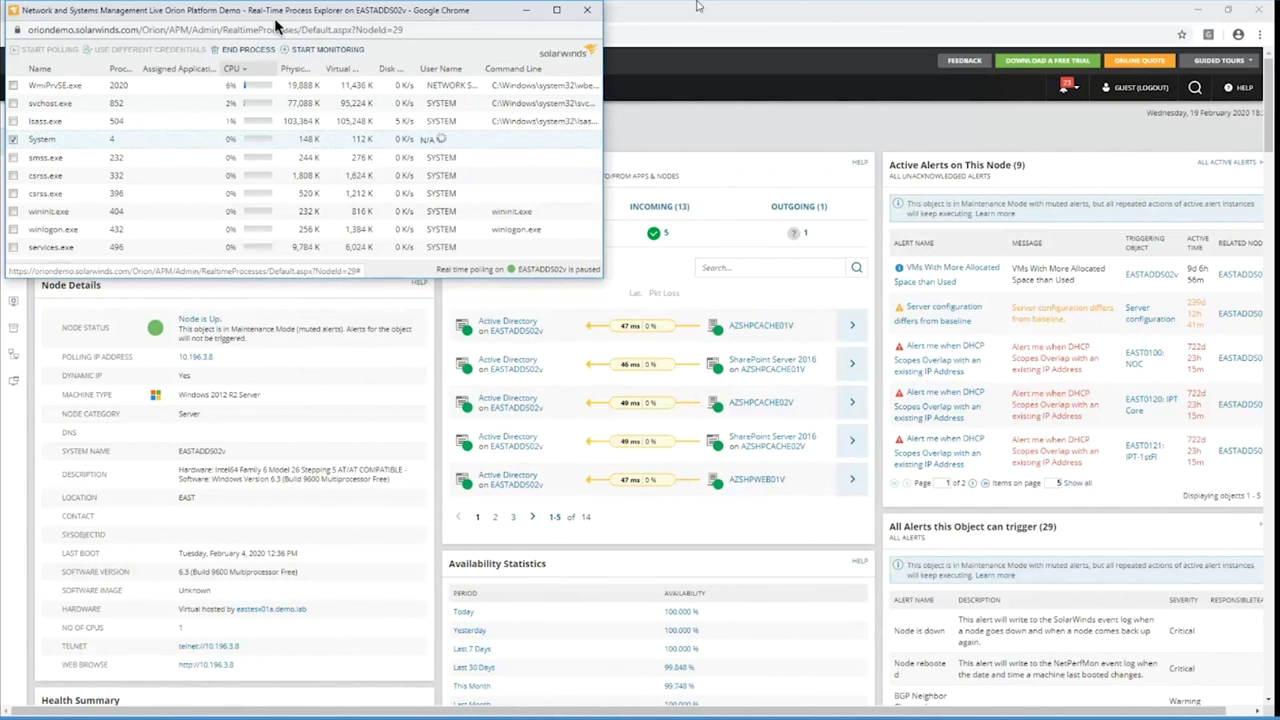
{"action": "left_click", "coordinate": [586, 12]}
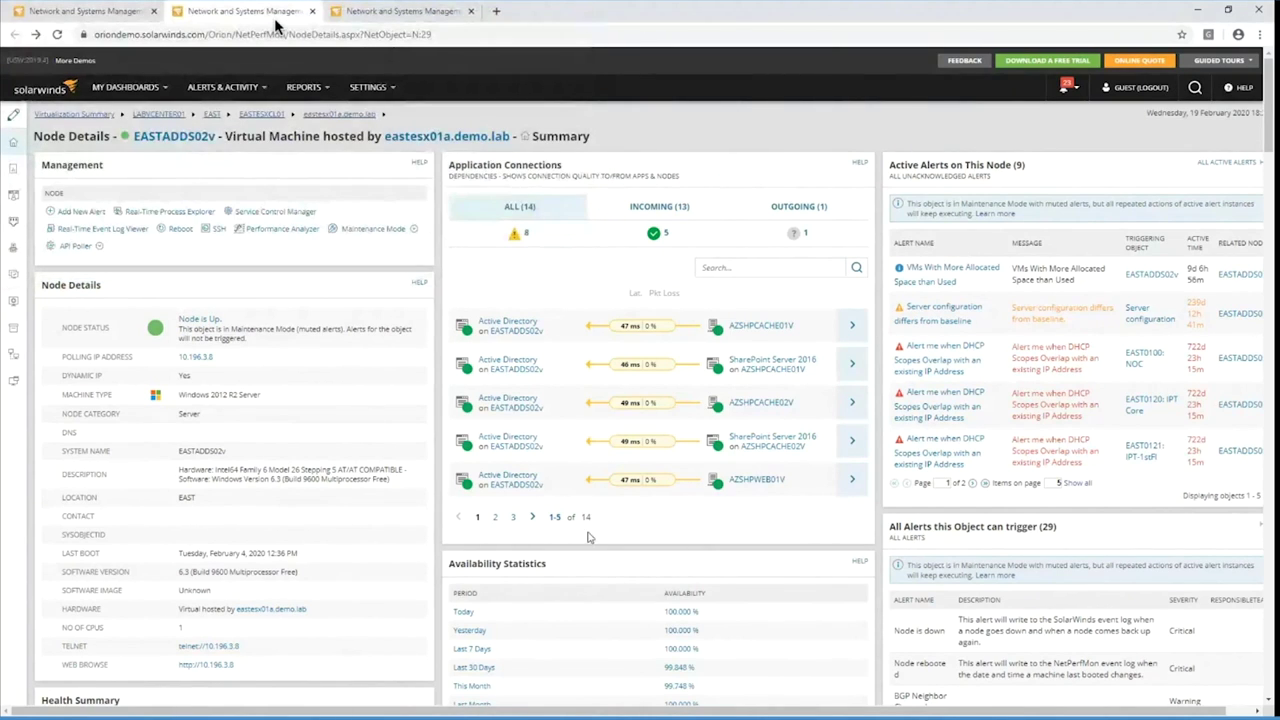
Open the Azure Hybrid SharePoint dashboard and view its map
{"action": "mouse_move", "coordinate": [125, 87]}
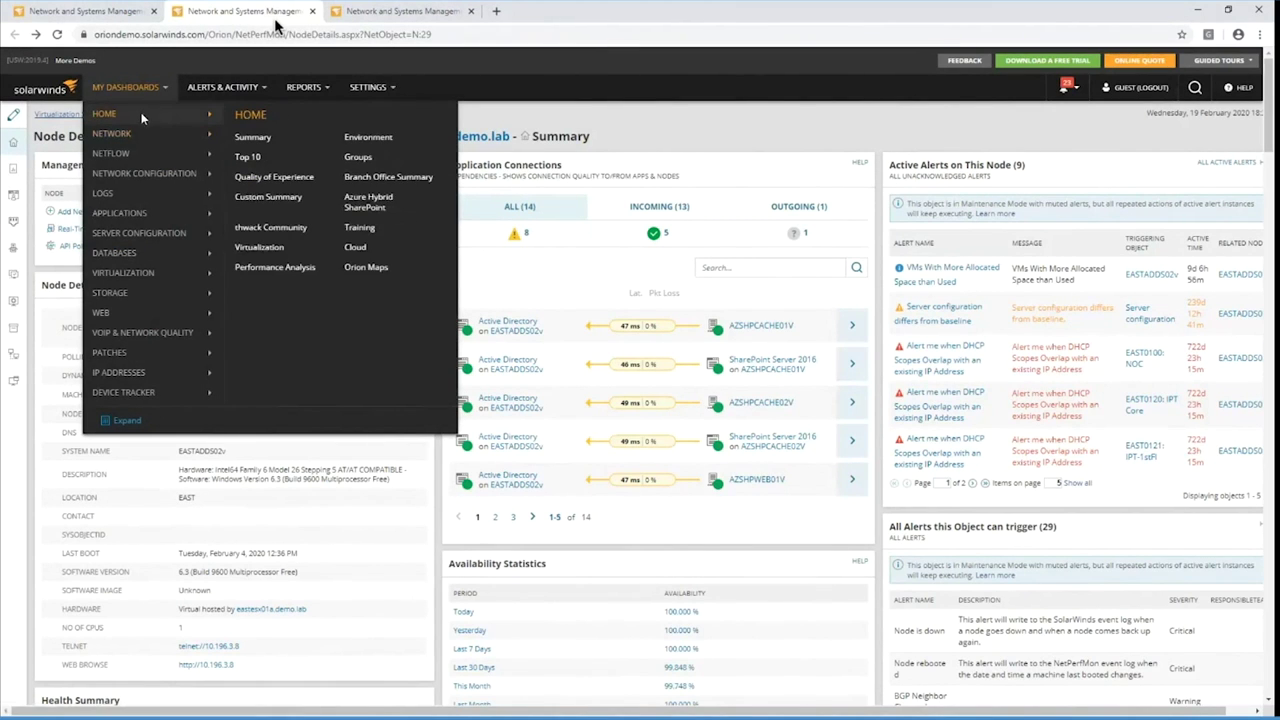
{"action": "left_click", "coordinate": [371, 205]}
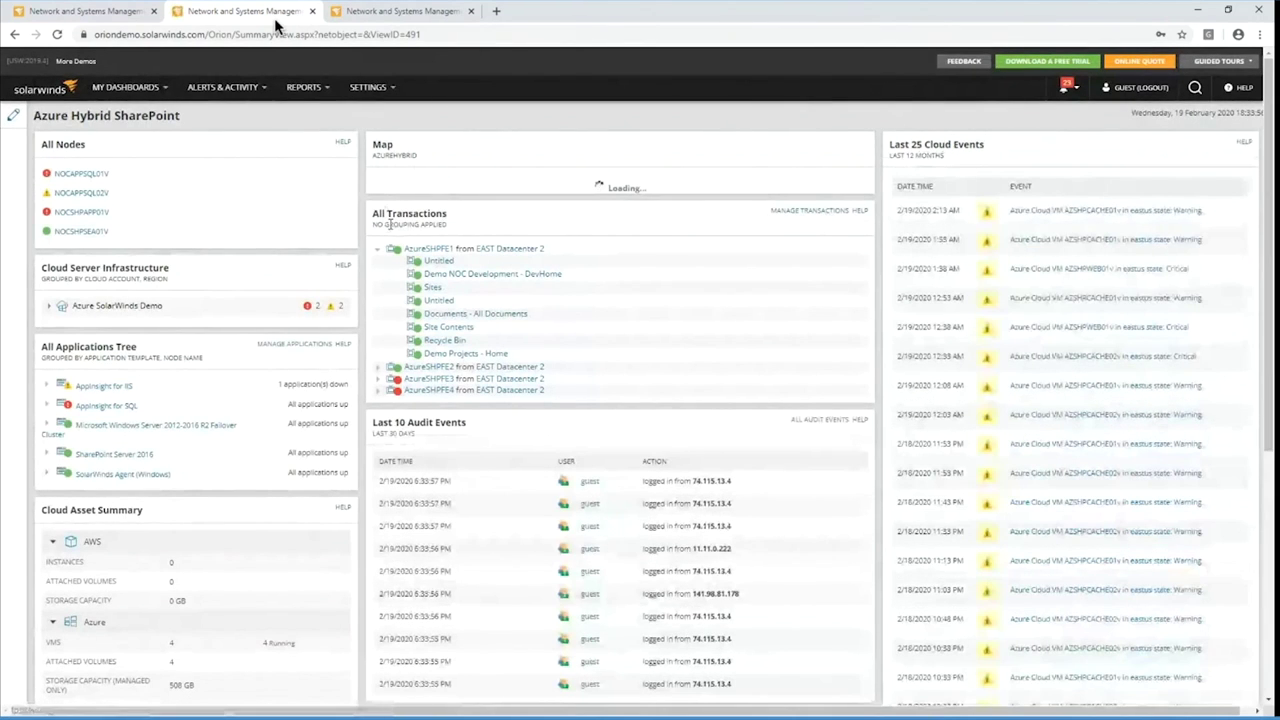
{"action": "mouse_move", "coordinate": [455, 292]}
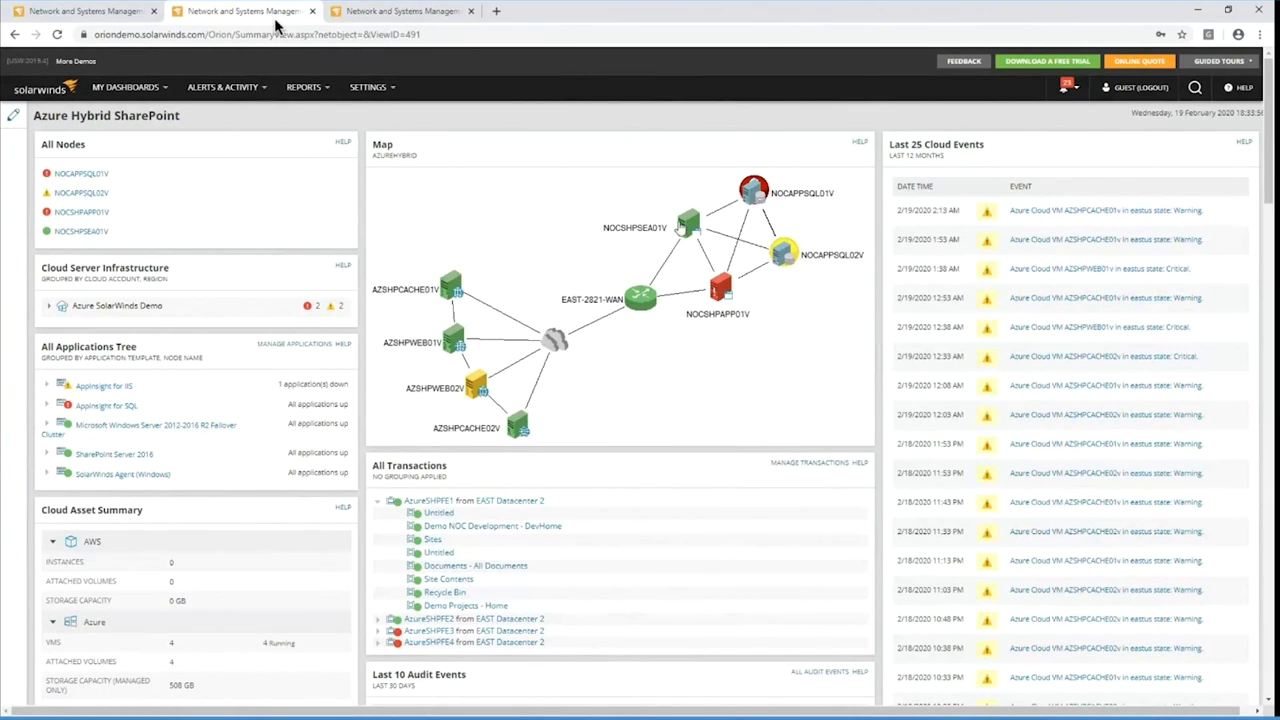
Open the NOCAPPSQL01V node from the map and go to its MSSQLSERVER application
{"action": "left_click", "coordinate": [757, 199]}
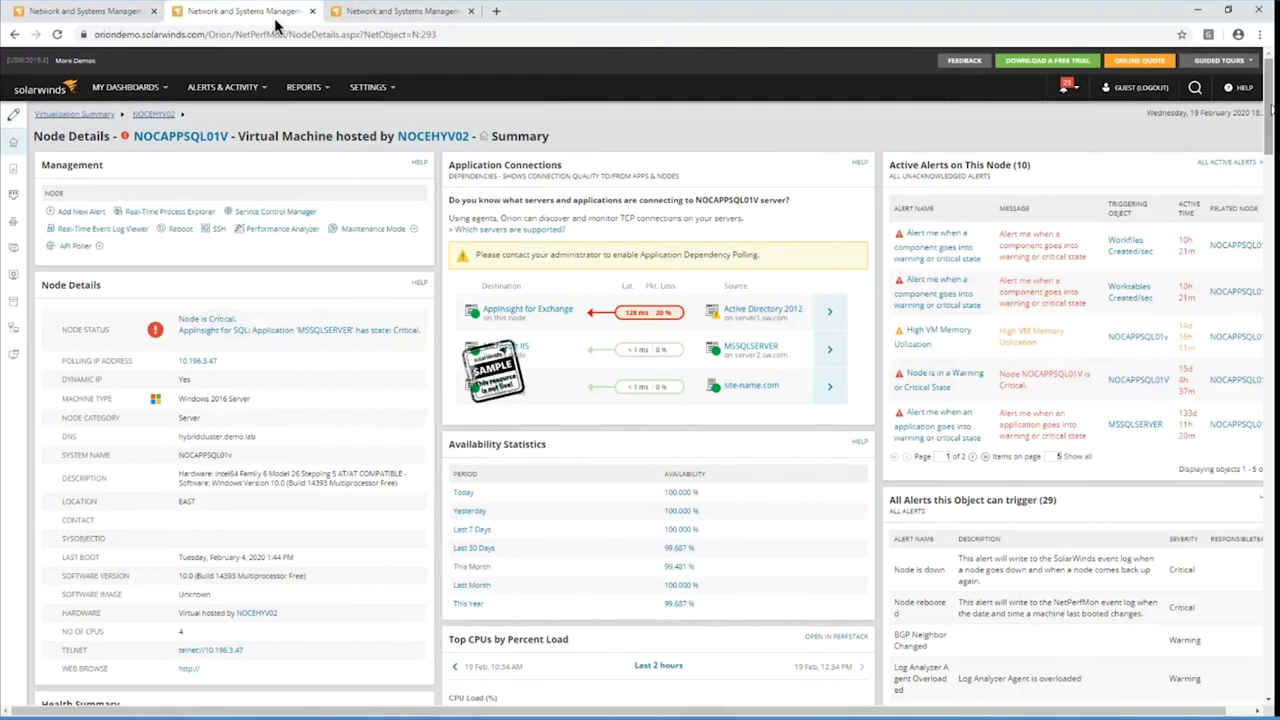
{"action": "scroll", "coordinate": [1270, 112], "scroll_direction": "down", "scroll_amount": 4}
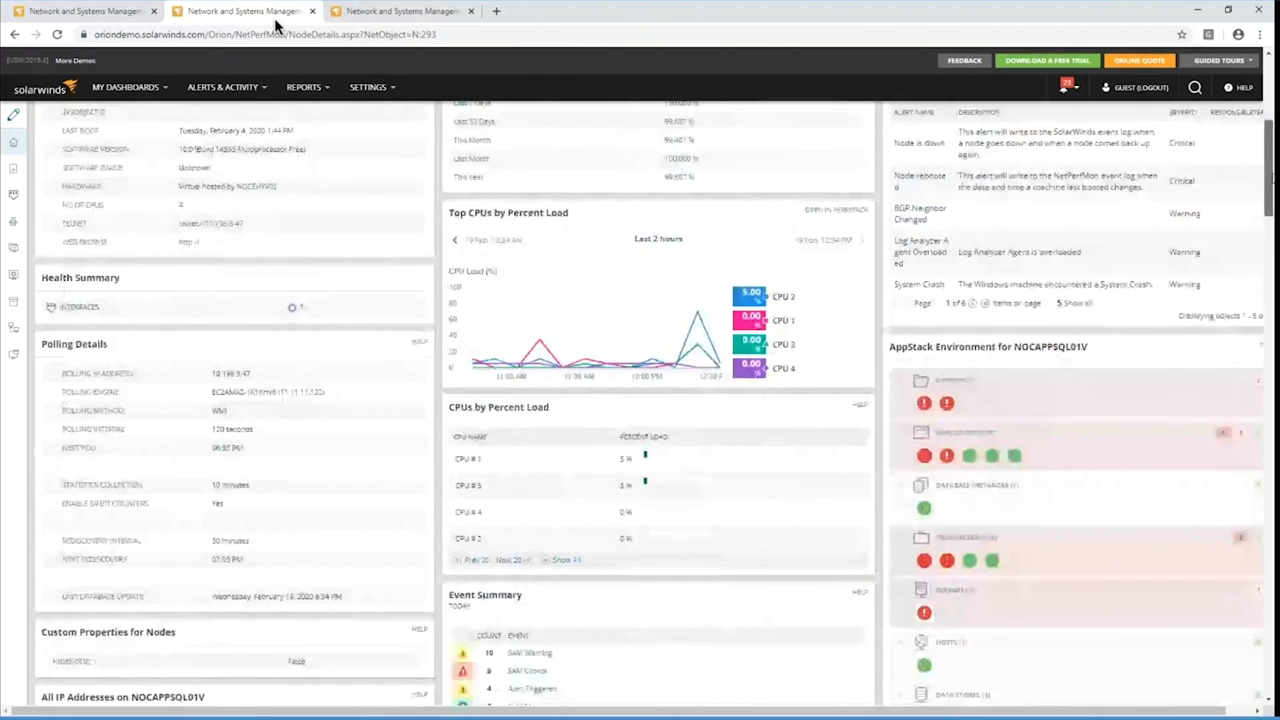
{"action": "scroll", "coordinate": [1270, 180], "scroll_direction": "down", "scroll_amount": 5}
{"action": "scroll", "coordinate": [1271, 242], "scroll_direction": "down", "scroll_amount": 12}
{"action": "scroll", "coordinate": [912, 532], "scroll_direction": "down", "scroll_amount": 3}
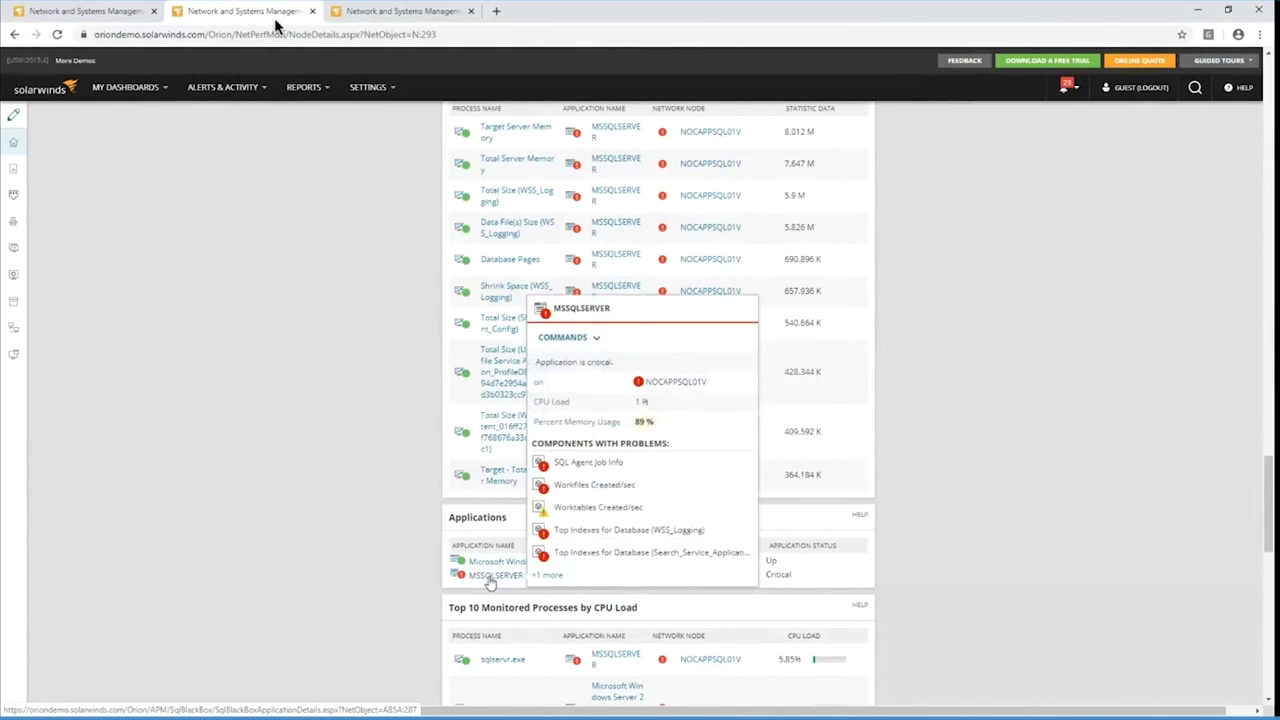
{"action": "left_click", "coordinate": [489, 581]}
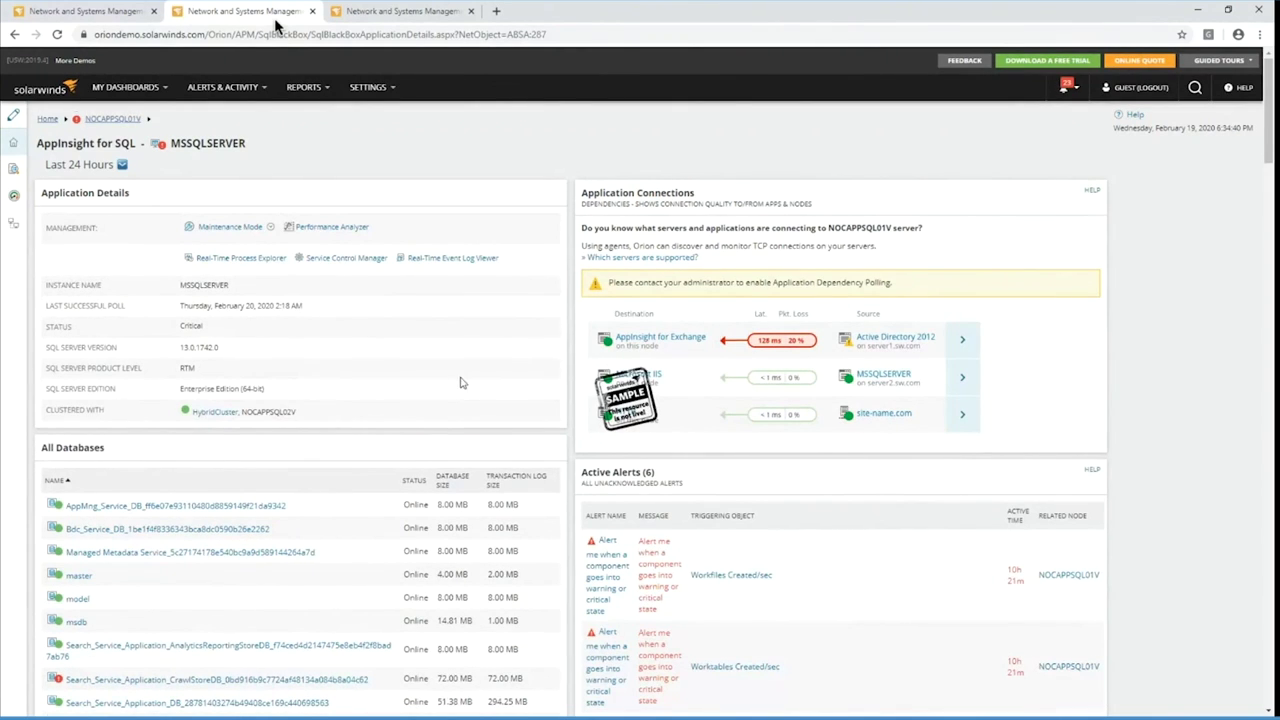
Examine the SQL application's databases, cache, latches and locks, error log, and processes and services
{"action": "scroll", "coordinate": [465, 390], "scroll_direction": "down", "scroll_amount": 6}
{"action": "scroll", "coordinate": [475, 428], "scroll_direction": "down", "scroll_amount": 2}
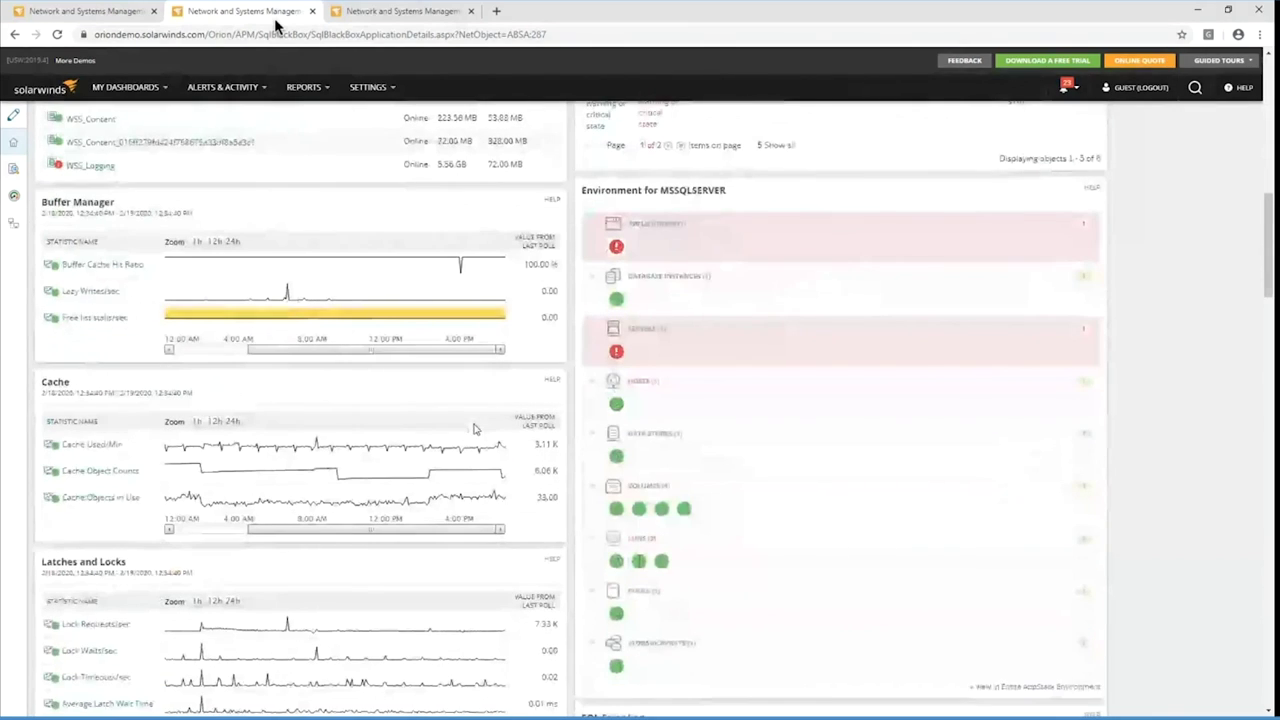
{"action": "scroll", "coordinate": [475, 428], "scroll_direction": "down", "scroll_amount": 2}
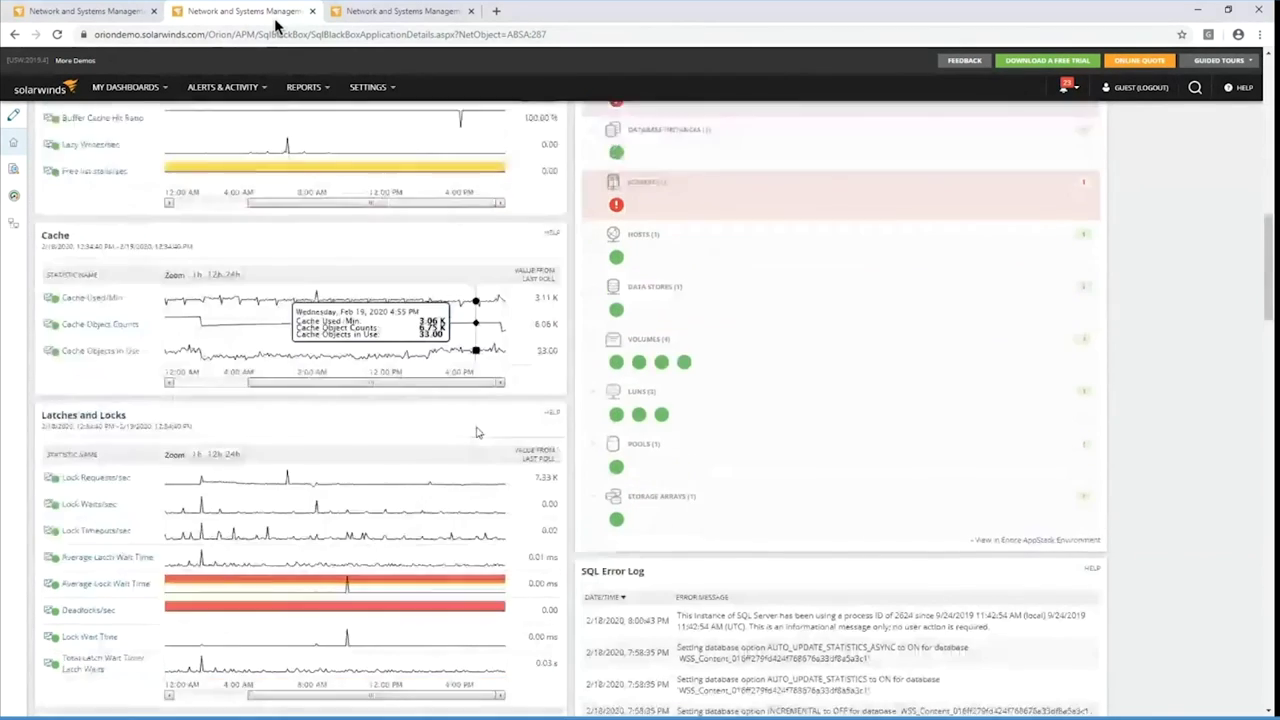
{"action": "scroll", "coordinate": [700, 560], "scroll_direction": "down", "scroll_amount": 1}
{"action": "scroll", "coordinate": [707, 566], "scroll_direction": "down", "scroll_amount": 2}
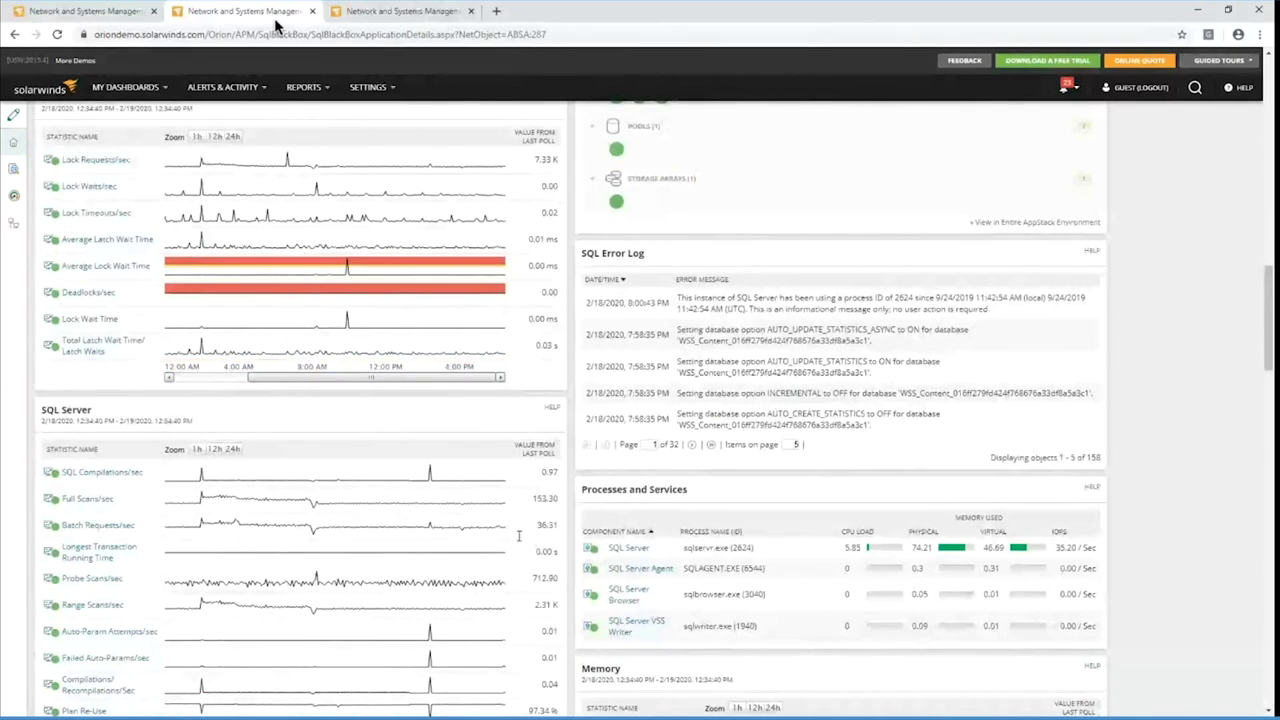
{"action": "scroll", "coordinate": [300, 540], "scroll_direction": "up", "scroll_amount": 7}
{"action": "scroll", "coordinate": [393, 486], "scroll_direction": "up", "scroll_amount": 3}
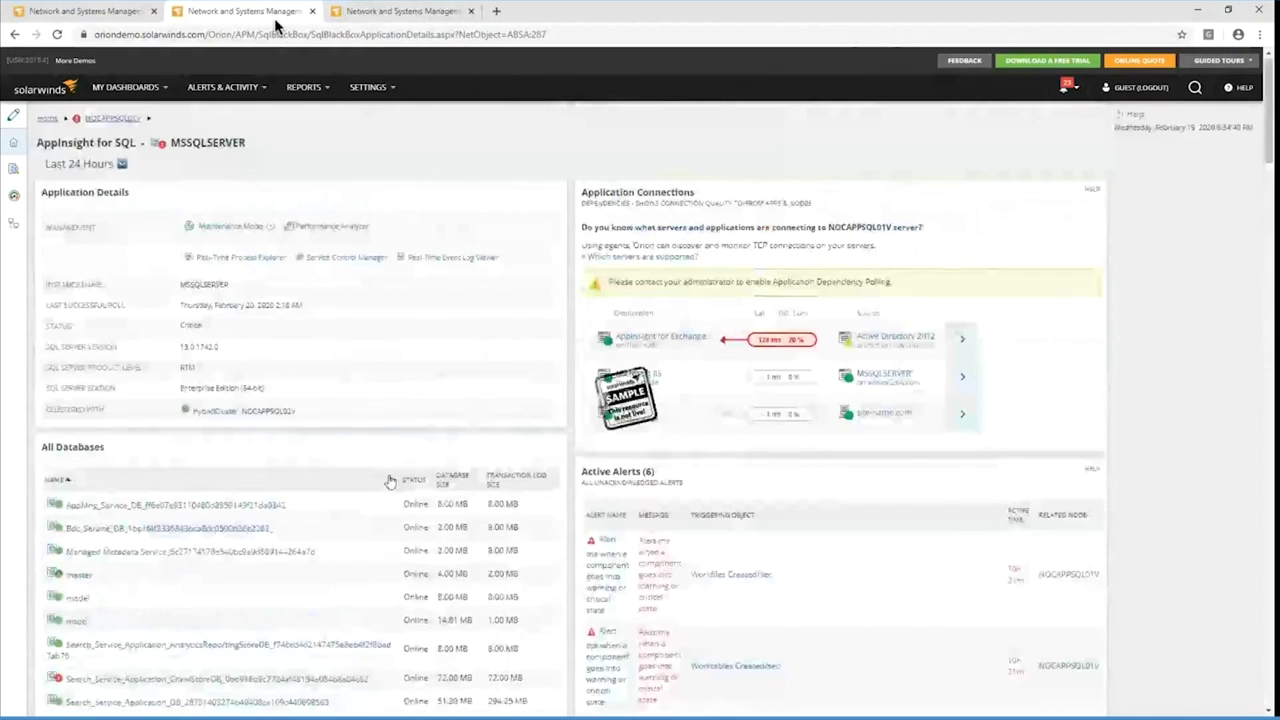
{"action": "mouse_move", "coordinate": [40, 320]}
{"action": "left_click", "coordinate": [60, 196]}
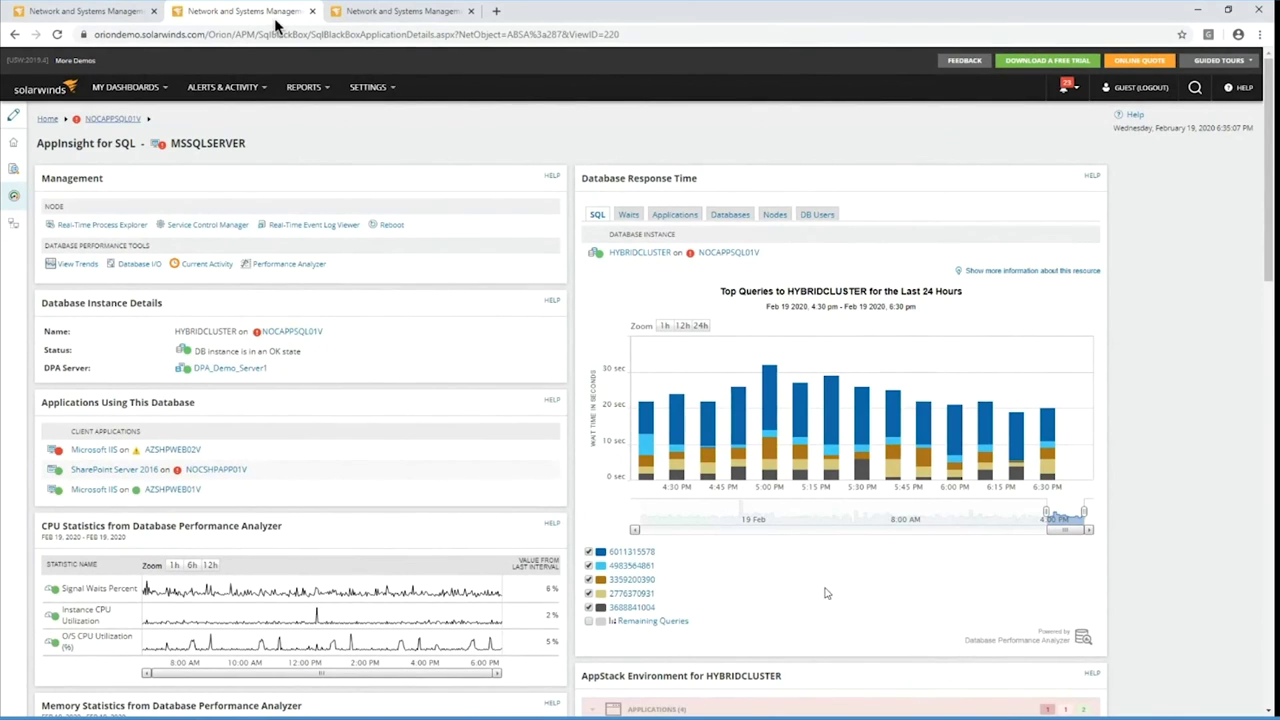
{"action": "left_click", "coordinate": [641, 557]}
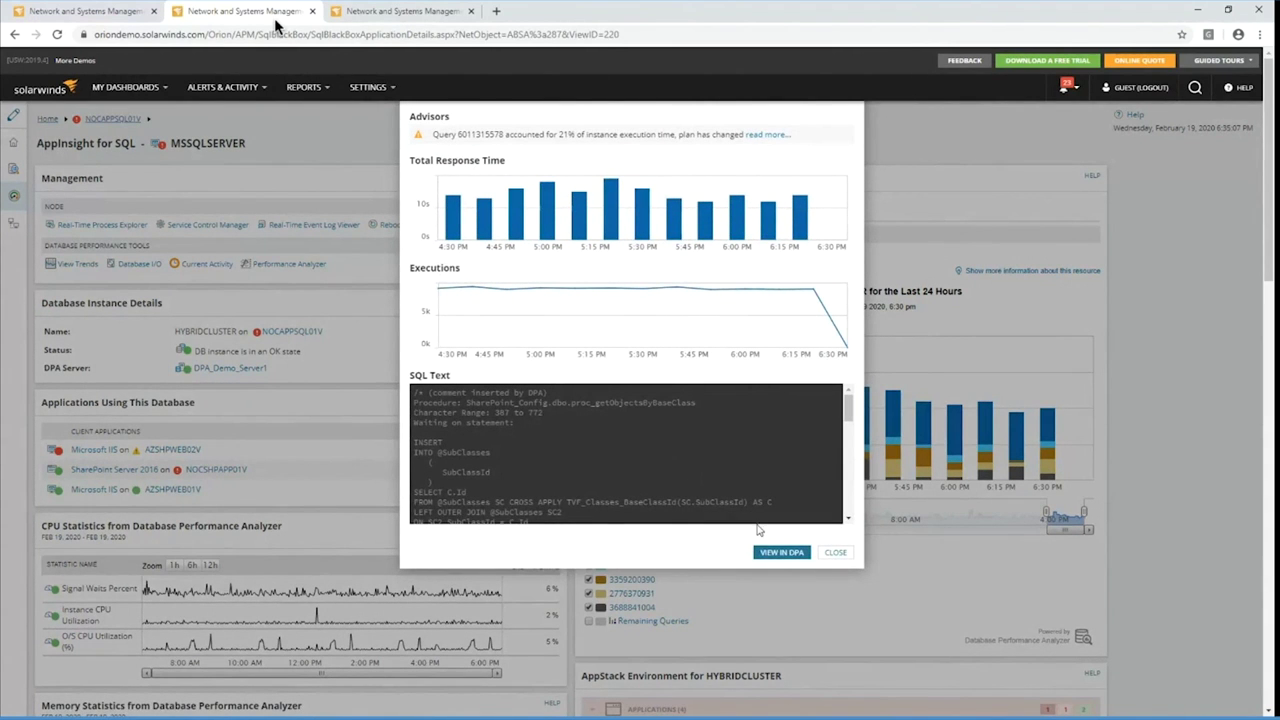
Open the query in Database Performance Analyzer and examine its query advisors, statistics, blocking and plans
{"action": "left_click", "coordinate": [780, 553]}
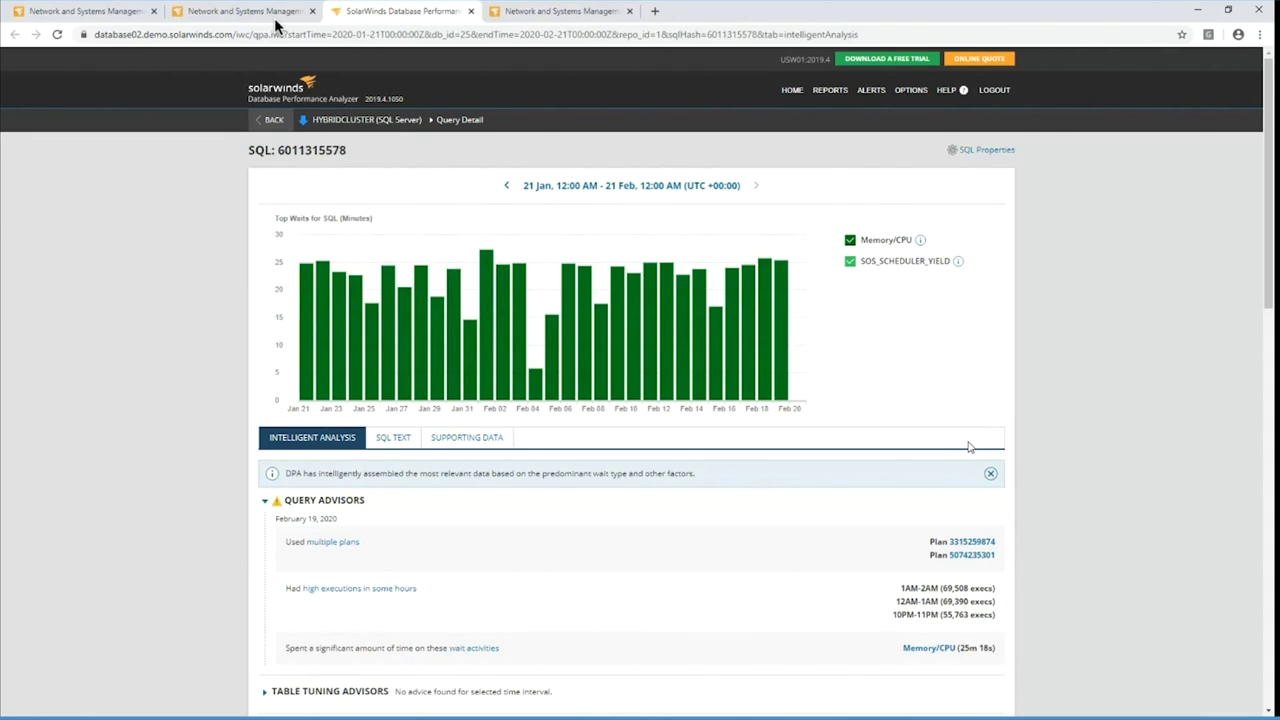
{"action": "scroll", "coordinate": [1114, 490], "scroll_direction": "down", "scroll_amount": 2}
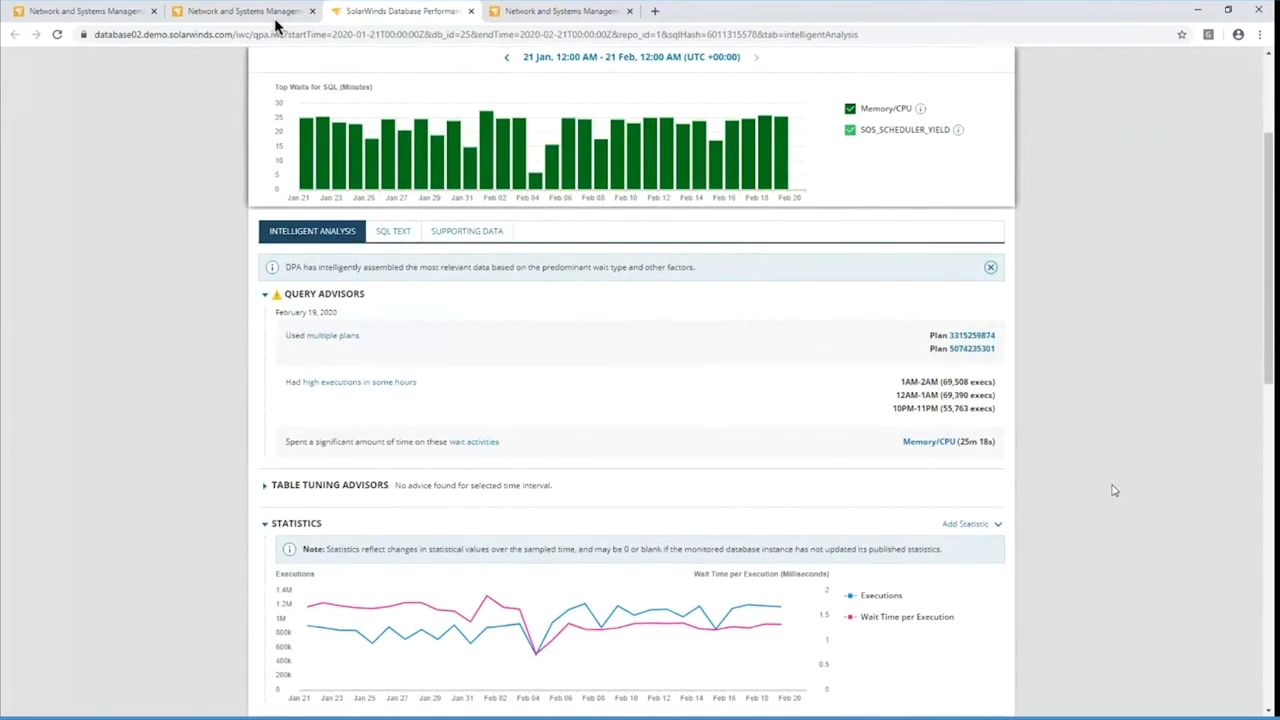
{"action": "scroll", "coordinate": [1114, 490], "scroll_direction": "down", "scroll_amount": 1}
{"action": "scroll", "coordinate": [1114, 490], "scroll_direction": "down", "scroll_amount": 1}
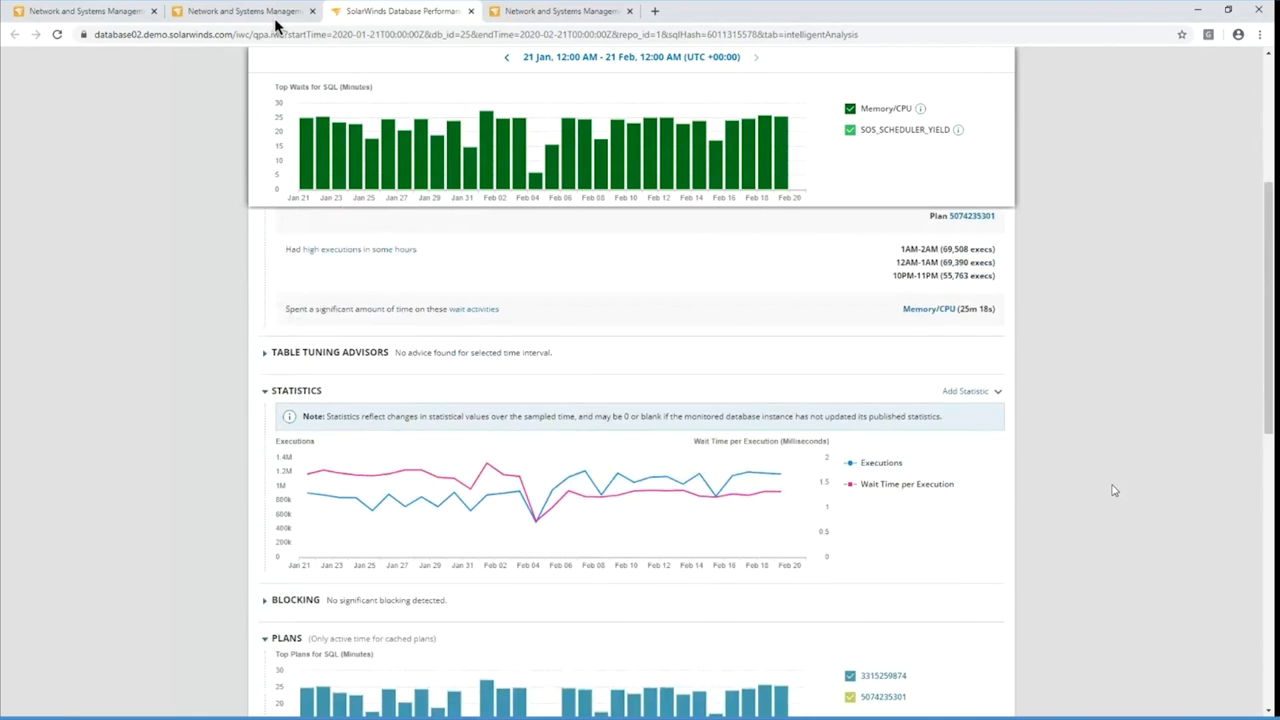
{"action": "scroll", "coordinate": [1114, 490], "scroll_direction": "down", "scroll_amount": 1}
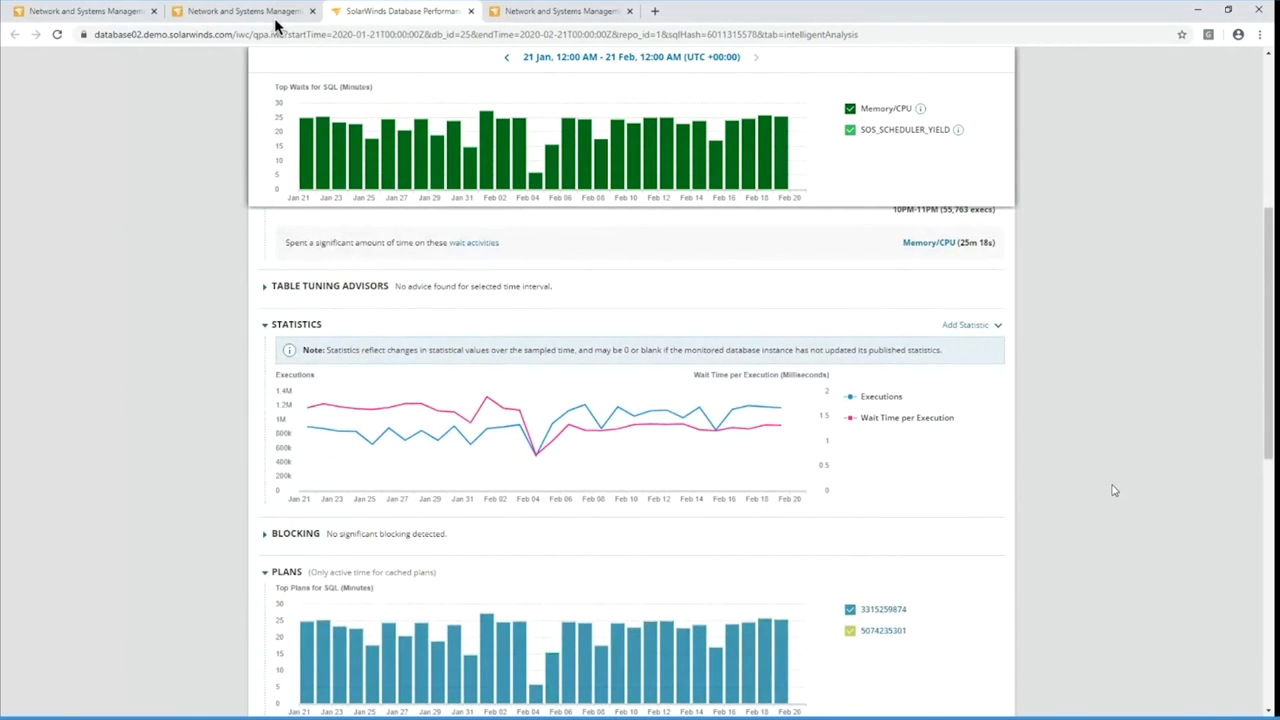
{"action": "scroll", "coordinate": [1114, 490], "scroll_direction": "down", "scroll_amount": 1}
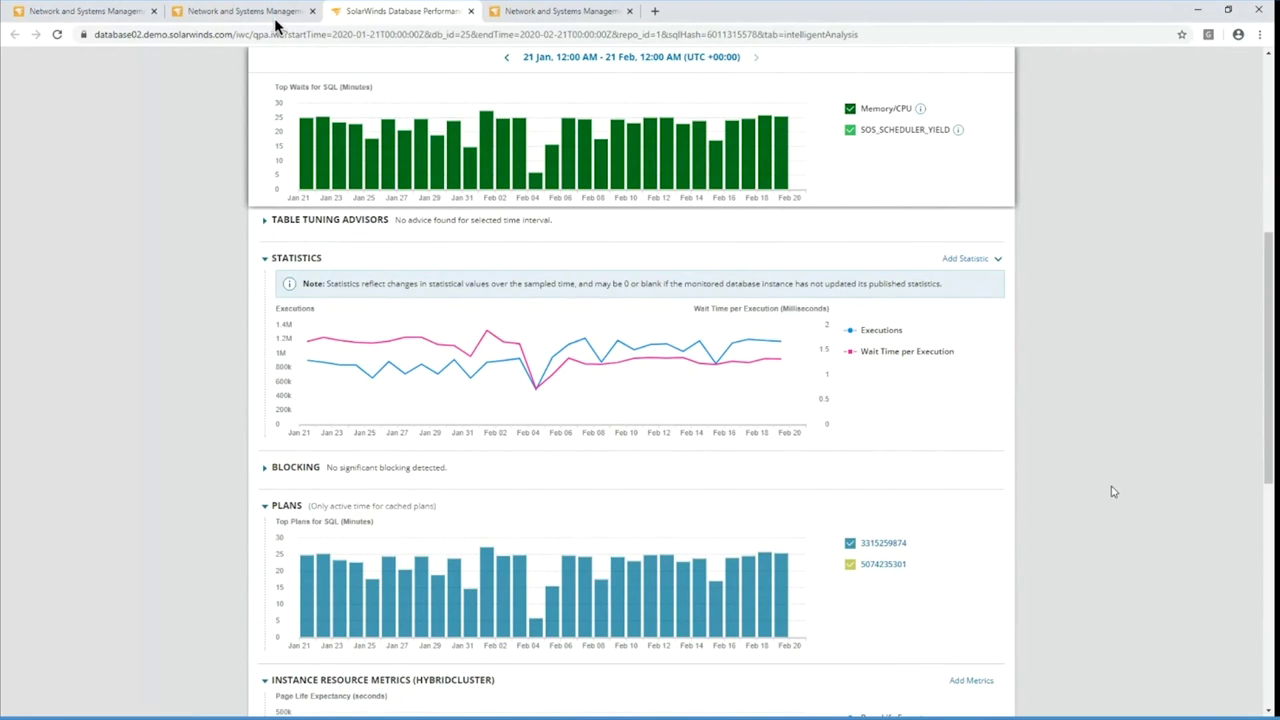
Examine the query's plans and the HYBRIDCLUSTER instance resource metrics
{"action": "scroll", "coordinate": [1114, 491], "scroll_direction": "down", "scroll_amount": 1}
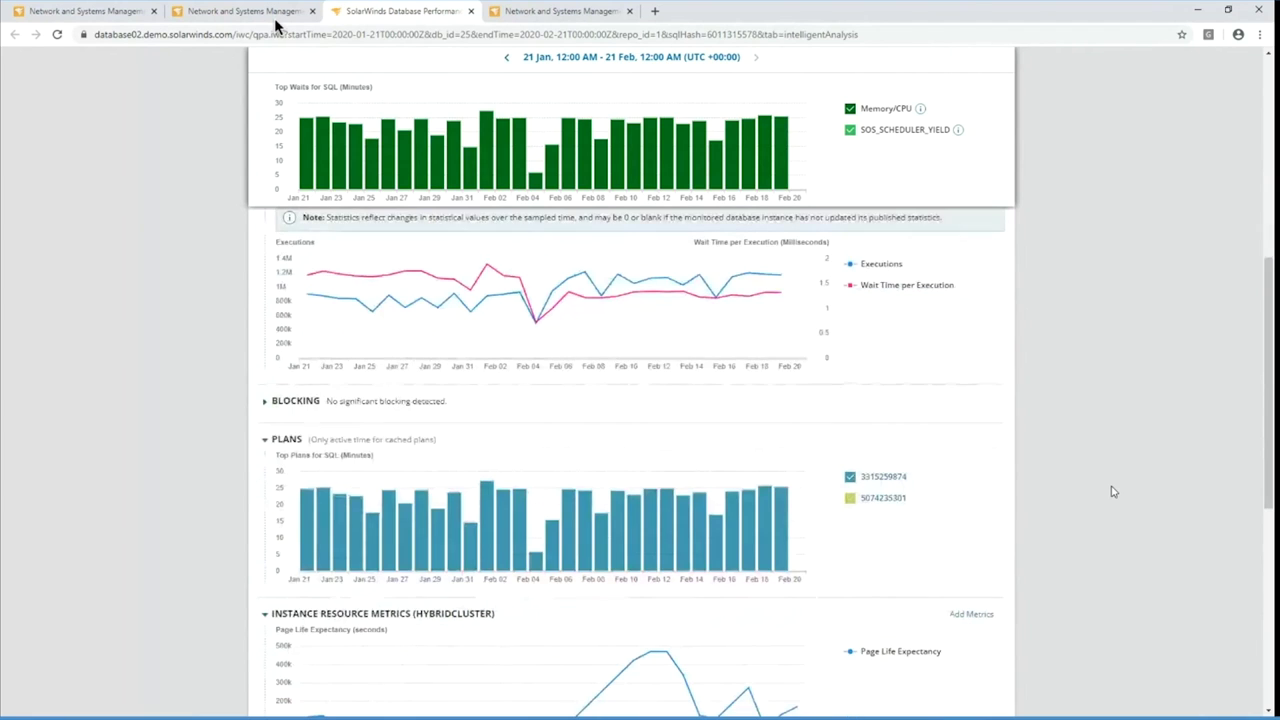
{"action": "scroll", "coordinate": [1114, 491], "scroll_direction": "down", "scroll_amount": 2}
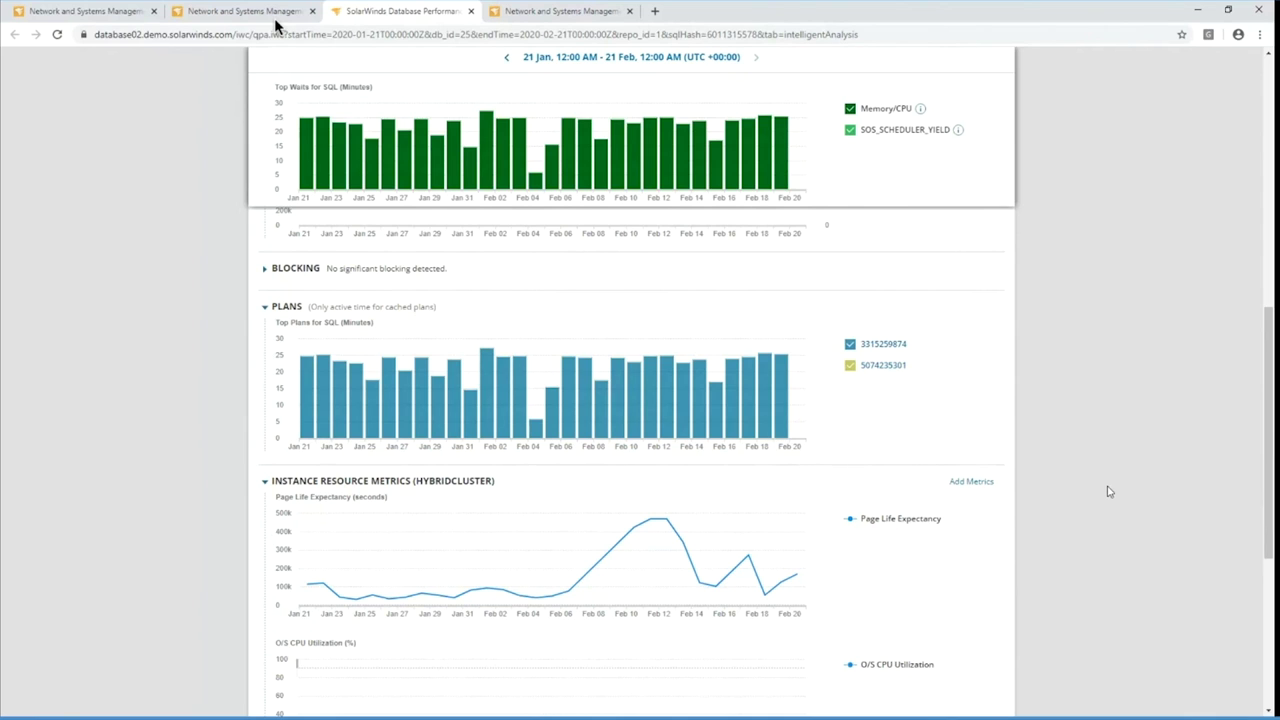
{"action": "scroll", "coordinate": [1108, 491], "scroll_direction": "up", "scroll_amount": 10}
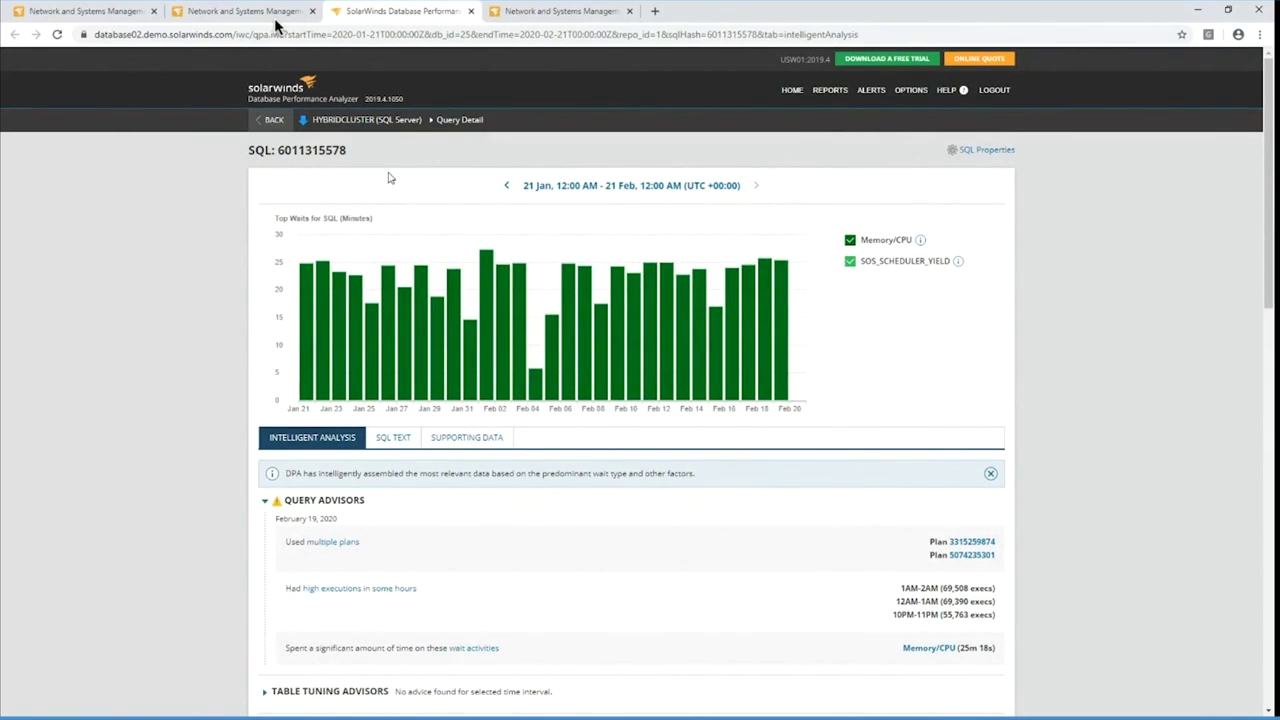
Go back to the HYBRIDCLUSTER trends and drill into the February 1 bar in the anomaly detection chart
{"action": "left_click", "coordinate": [273, 120]}
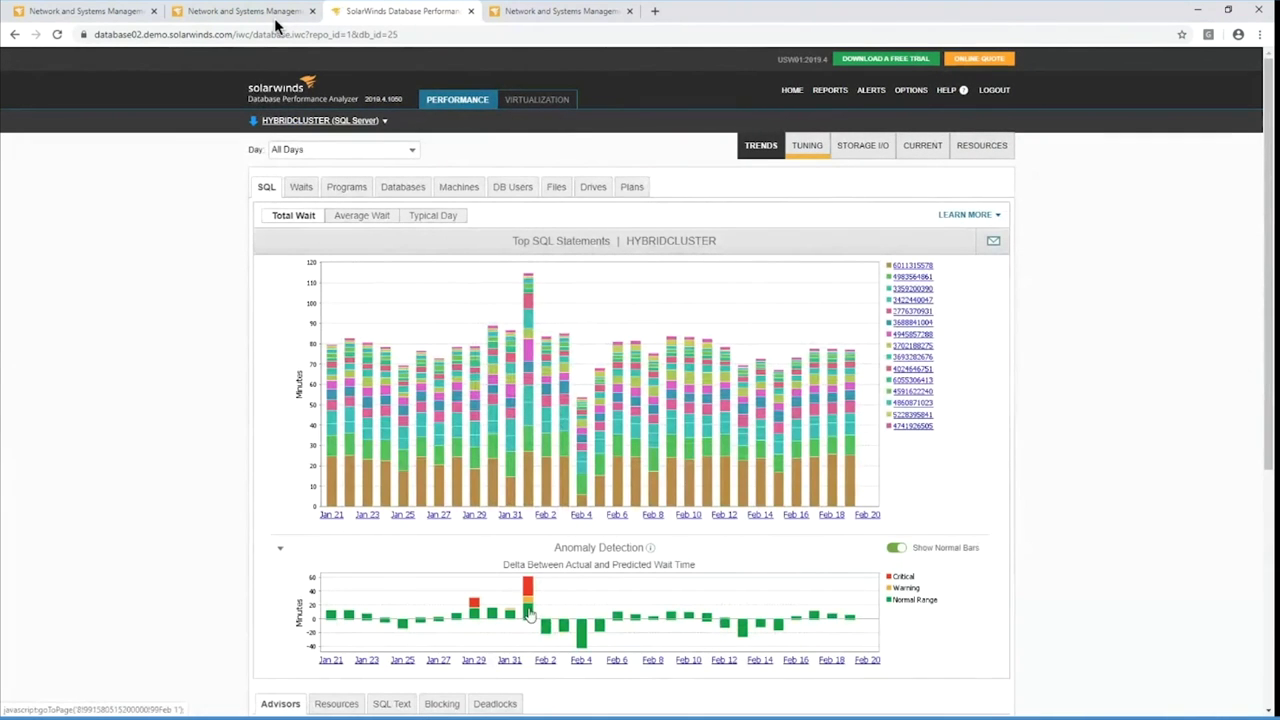
{"action": "mouse_move", "coordinate": [529, 590]}
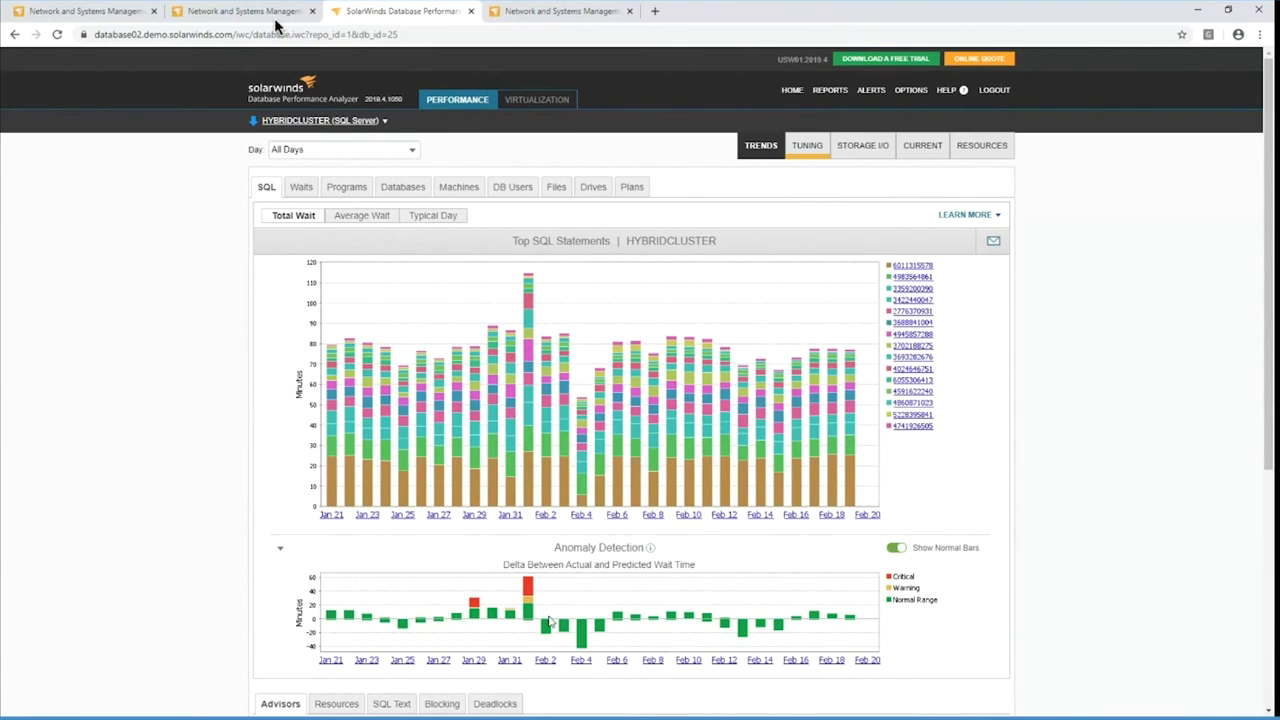
{"action": "mouse_move", "coordinate": [528, 623]}
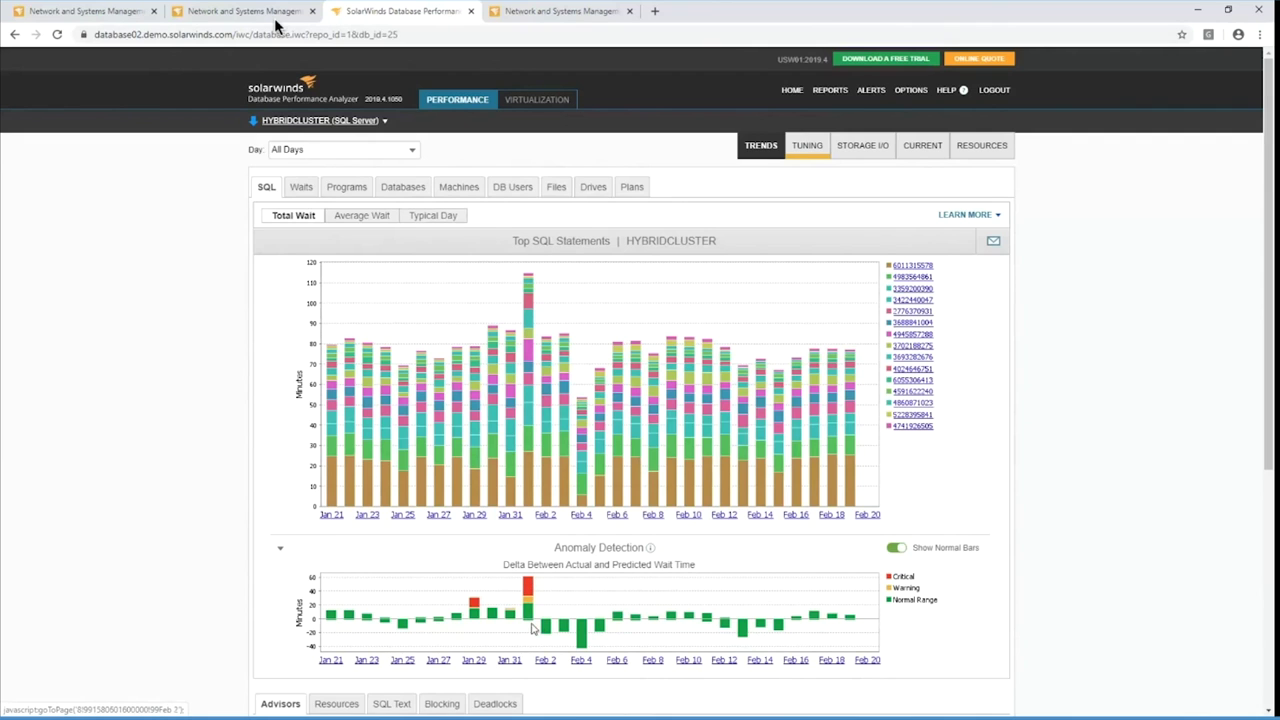
{"action": "left_click", "coordinate": [528, 605]}
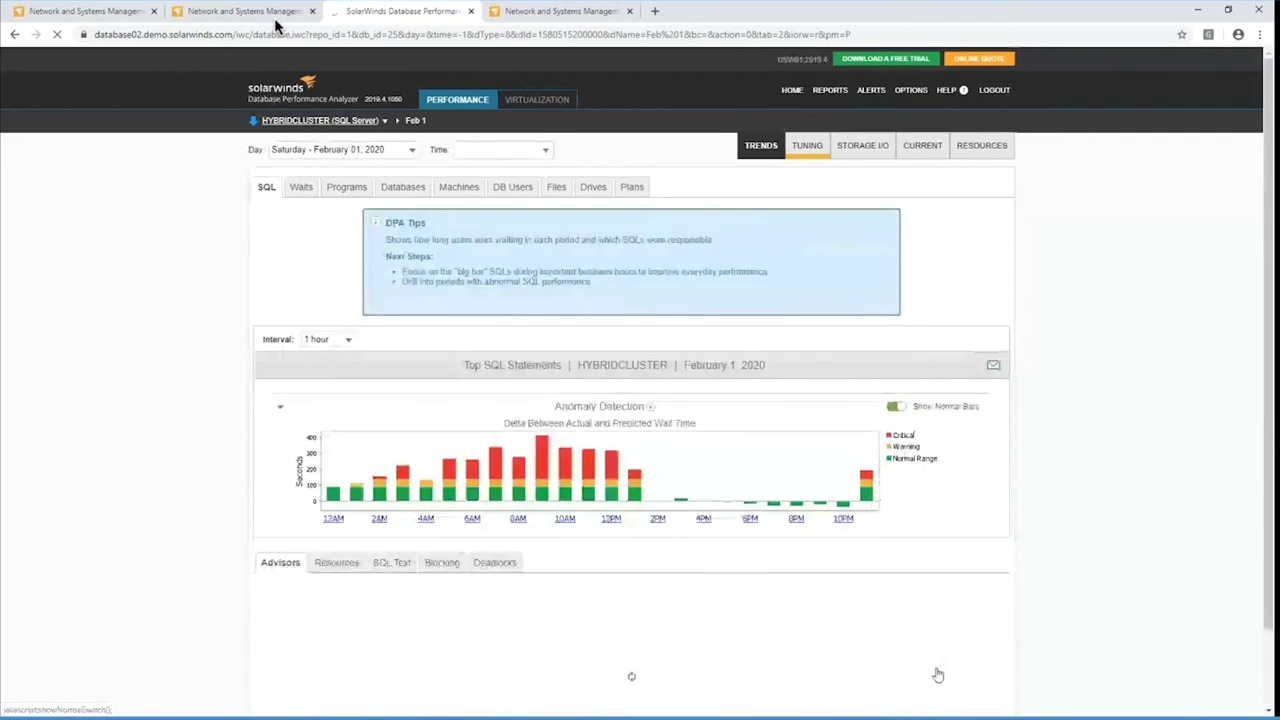
Examine the hourly top SQL statements and wait-time anomalies for February 1, 2020
{"action": "scroll", "coordinate": [966, 500], "scroll_direction": "down", "scroll_amount": 2}
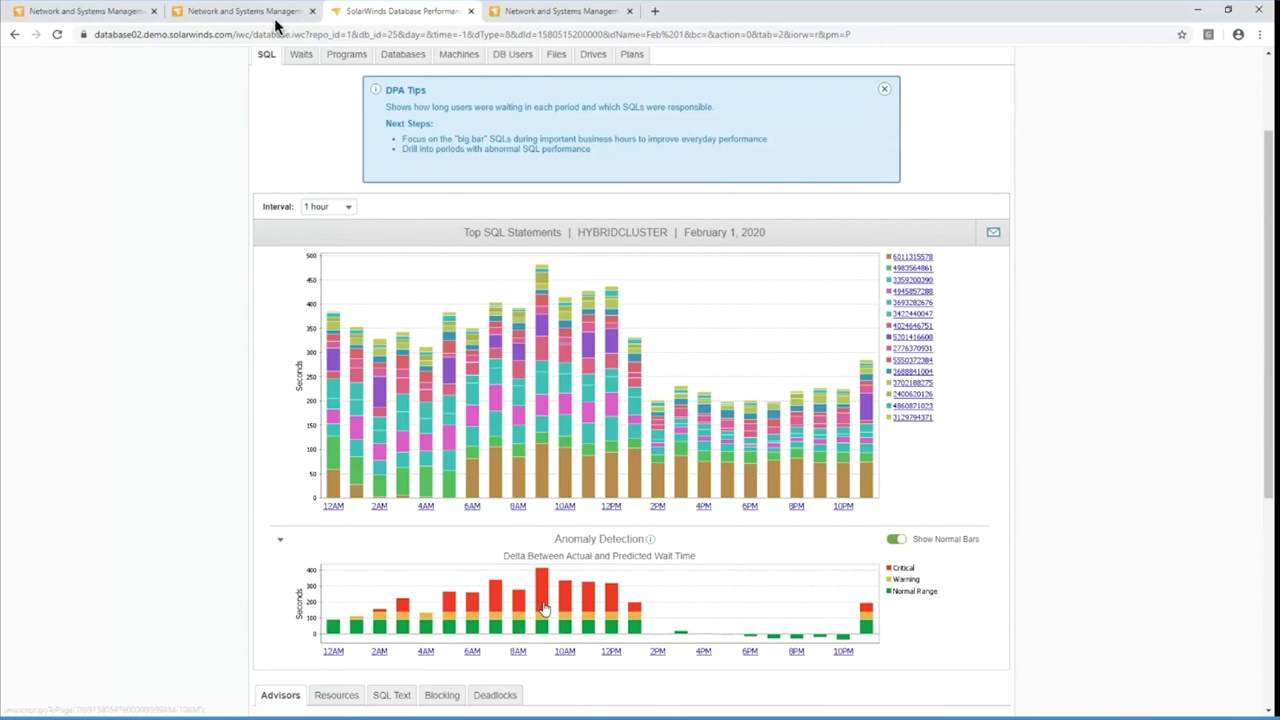
{"action": "mouse_move", "coordinate": [545, 471]}
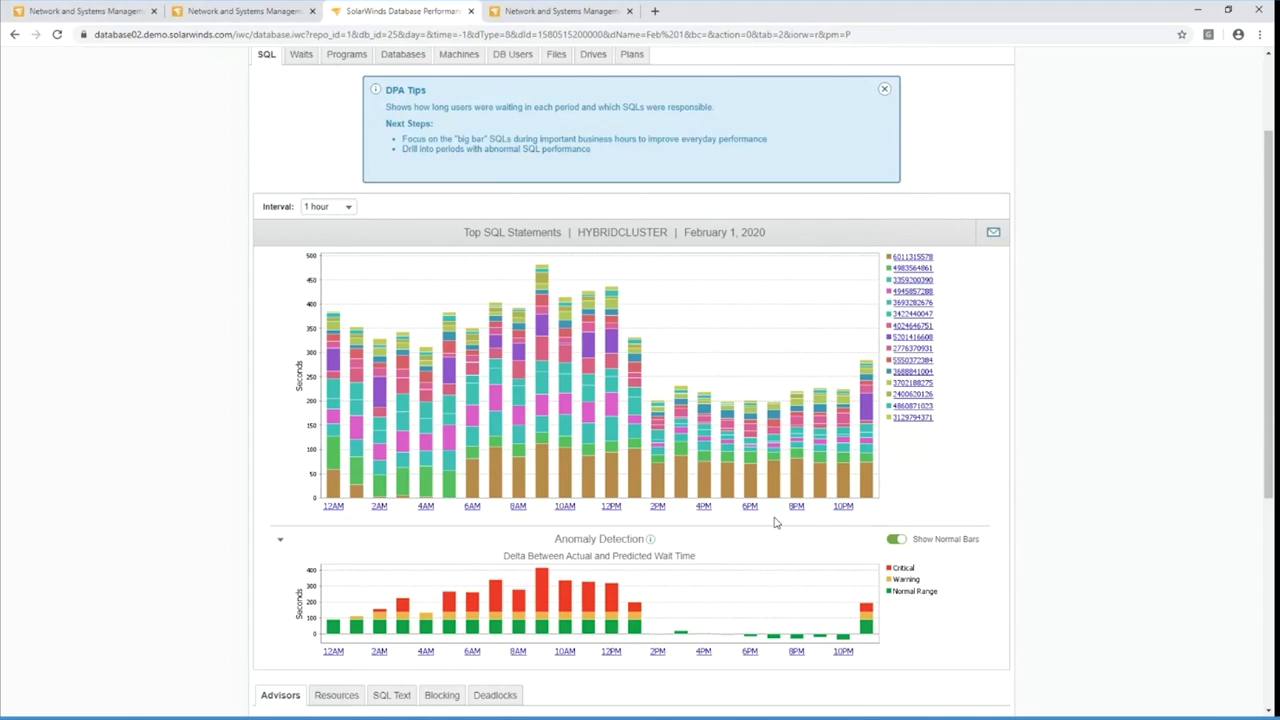
{"action": "mouse_move", "coordinate": [841, 493]}
{"action": "left_click", "coordinate": [405, 390]}
Return to the MSSQLSERVER application page in Orion and close the query details
{"action": "left_click", "coordinate": [86, 11]}
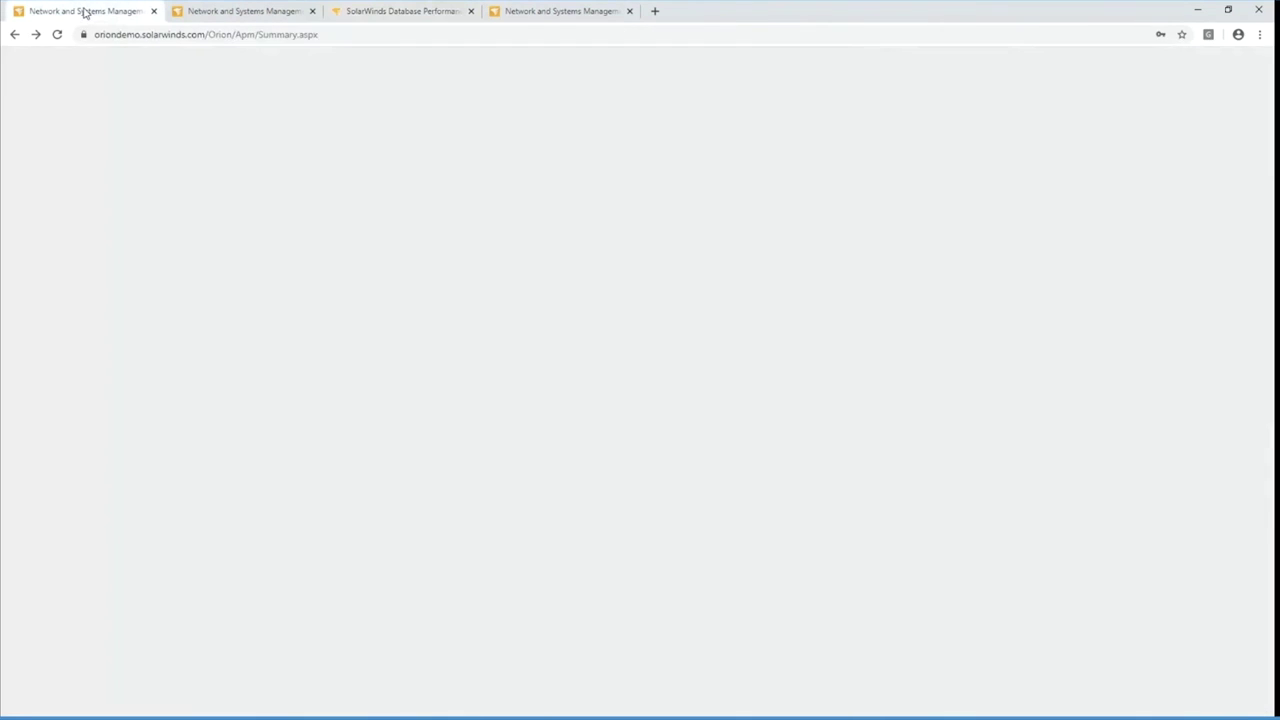
{"action": "mouse_move", "coordinate": [162, 96]}
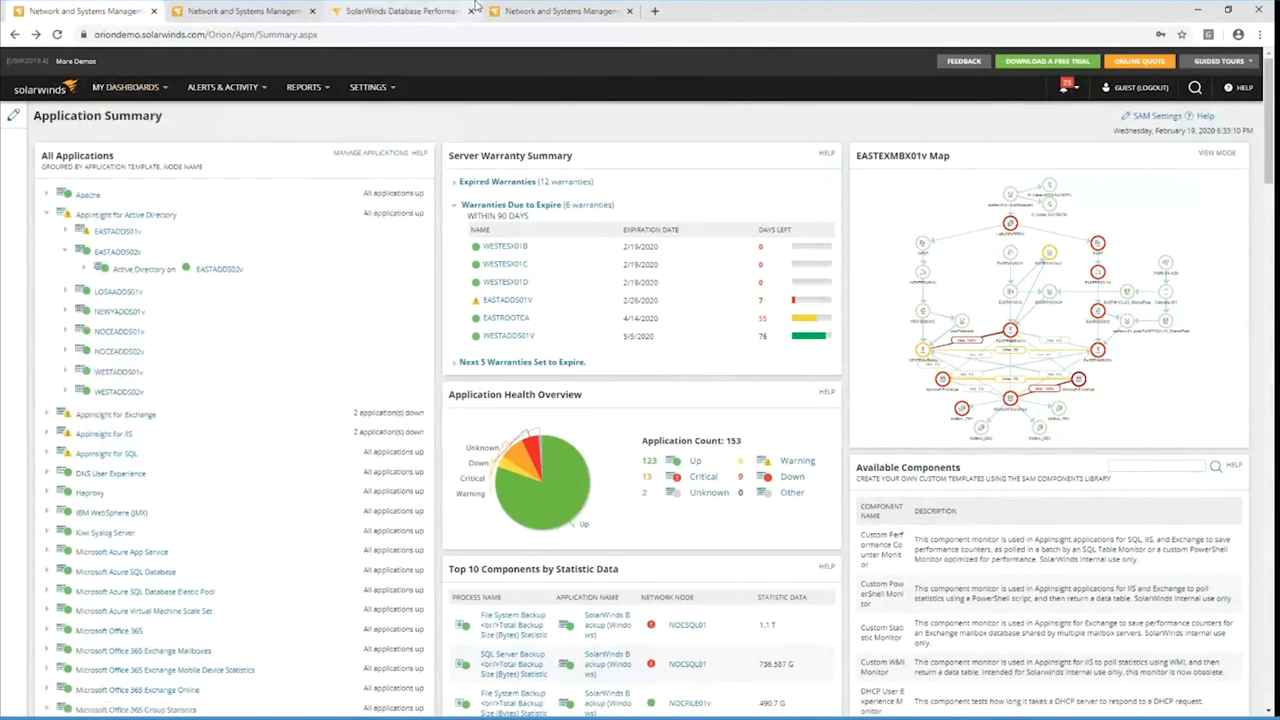
{"action": "left_click", "coordinate": [202, 8]}
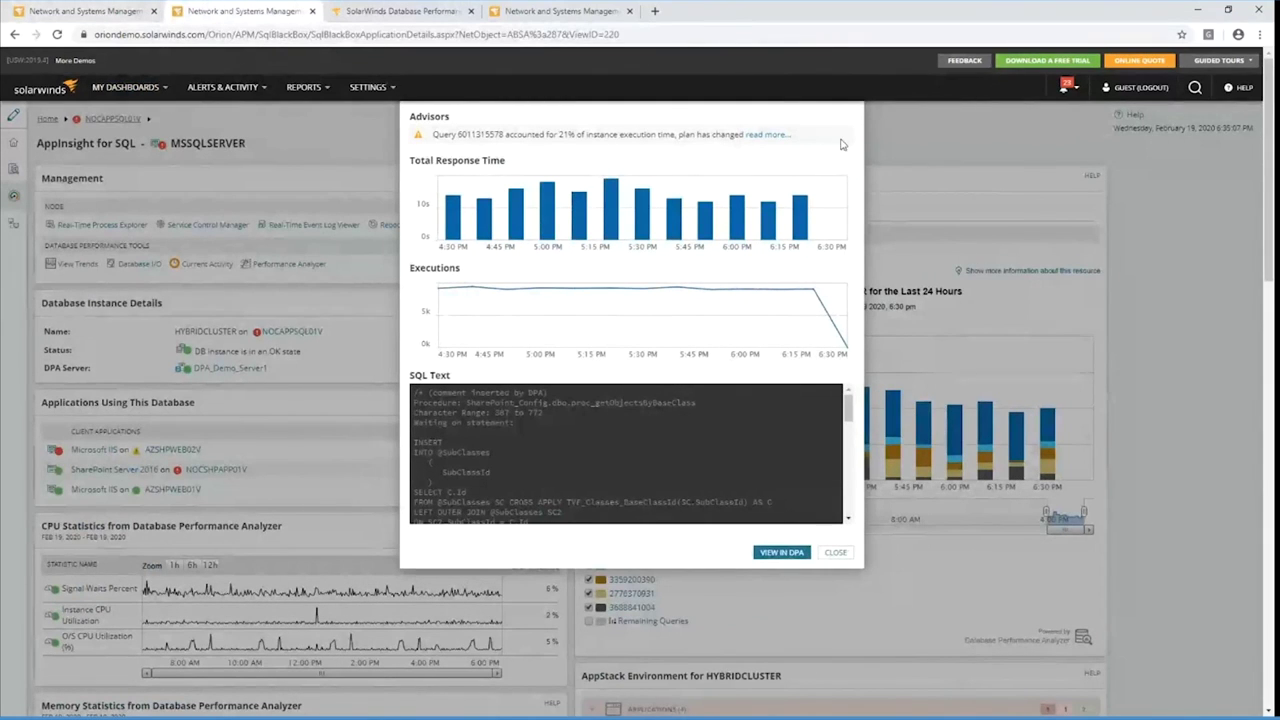
{"action": "left_click", "coordinate": [835, 552]}
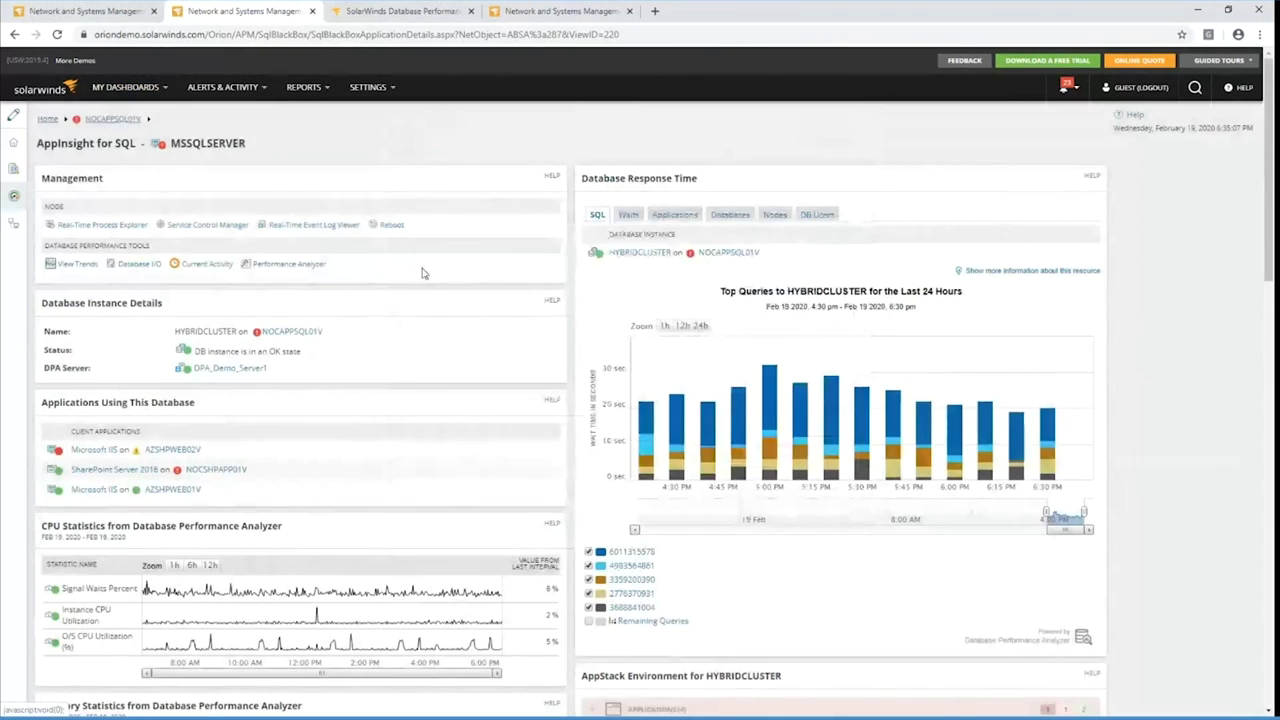
Open the Azure Hybrid SharePoint dashboard and inspect its map from the Azure web servers to NOCAPPSQL01V
{"action": "mouse_move", "coordinate": [145, 98]}
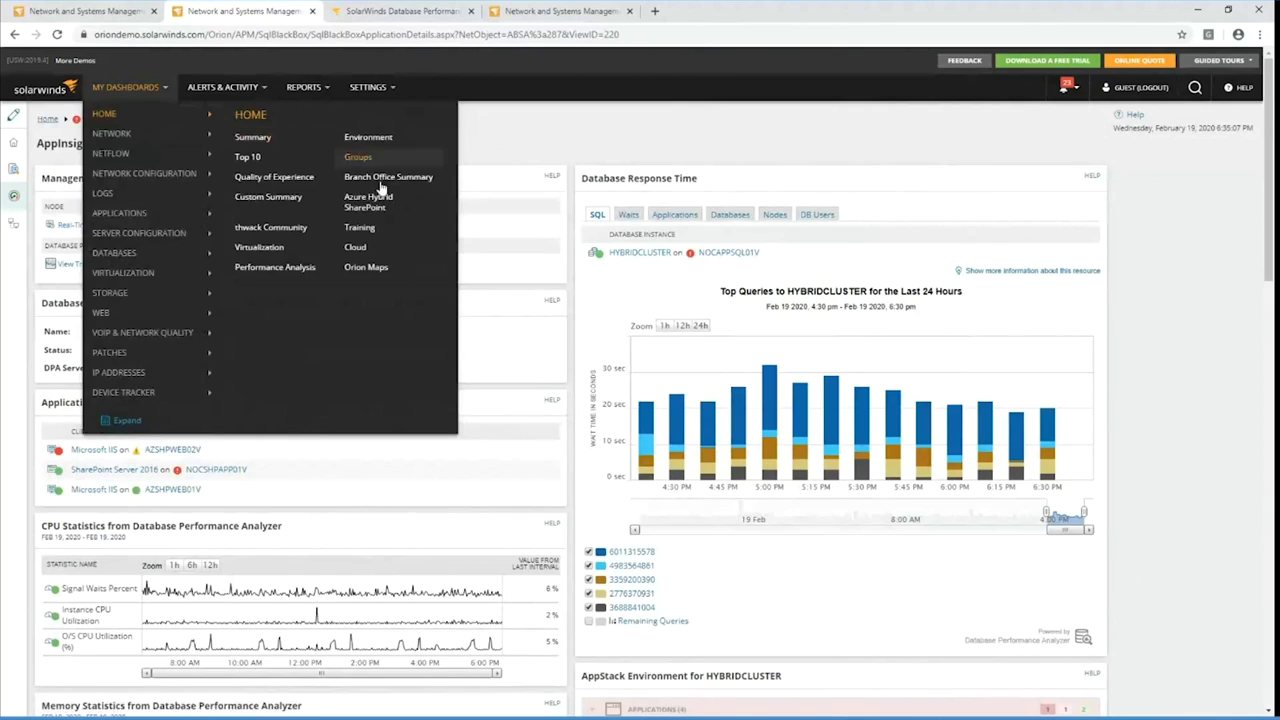
{"action": "left_click", "coordinate": [375, 208]}
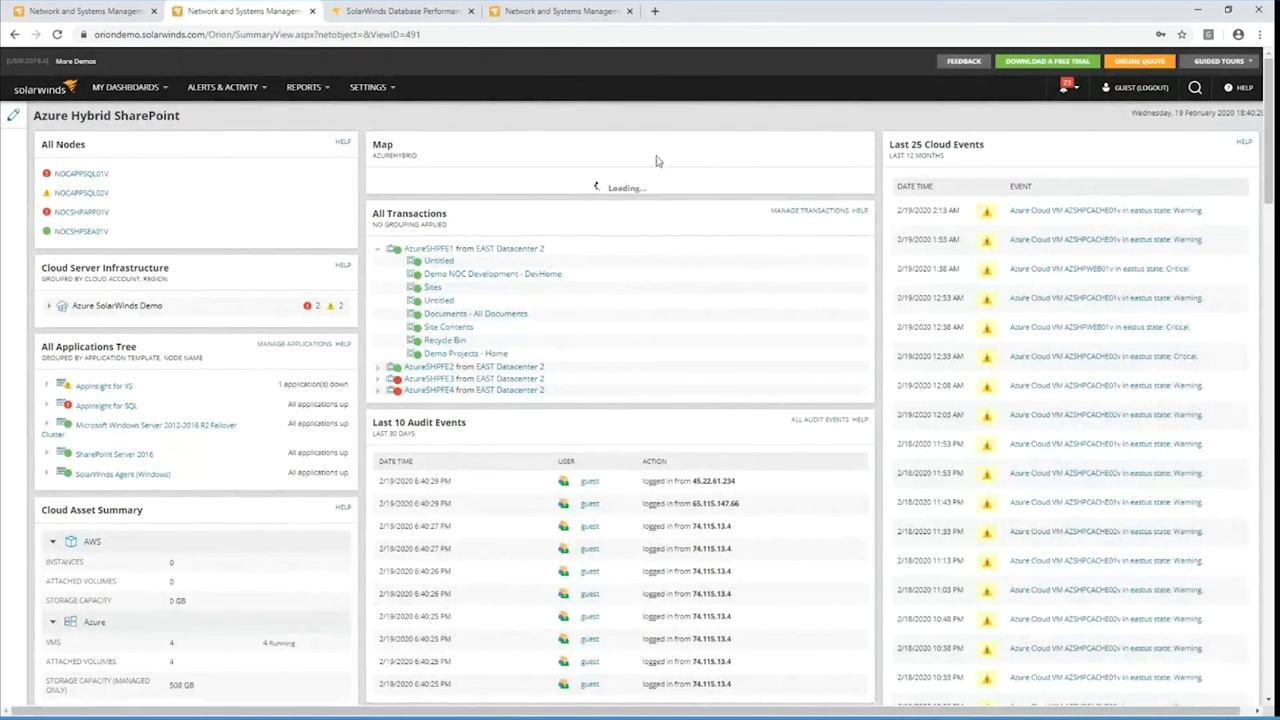
{"action": "mouse_move", "coordinate": [455, 292]}
{"action": "mouse_move", "coordinate": [455, 342]}
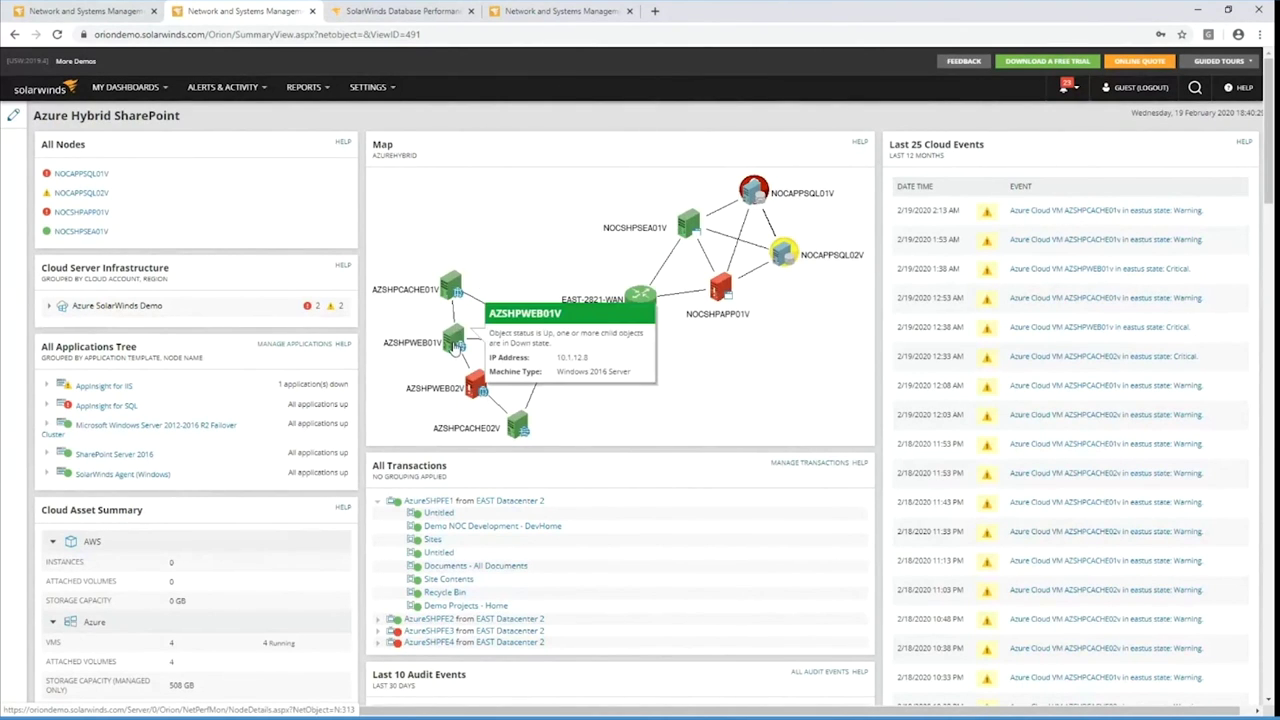
{"action": "mouse_move", "coordinate": [757, 188]}
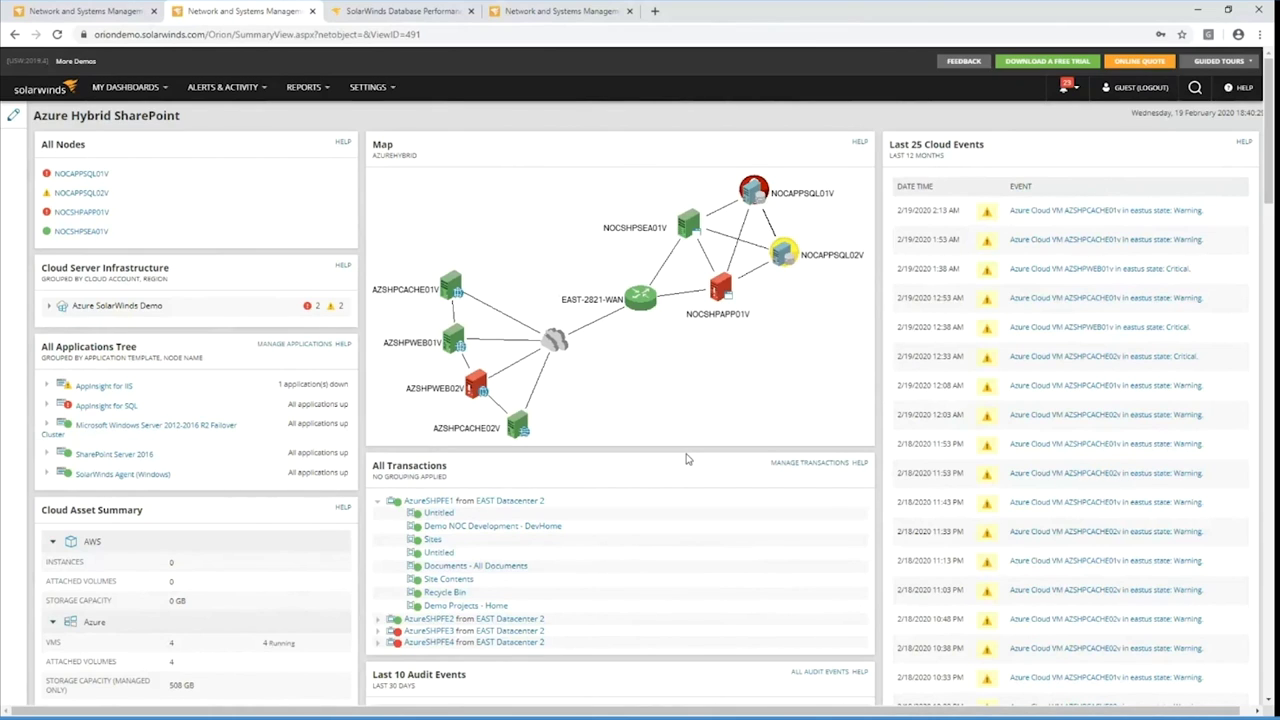
Open the NetPath Services and show the Office 365 network path from the EAST Data Center
{"action": "mouse_move", "coordinate": [125, 92]}
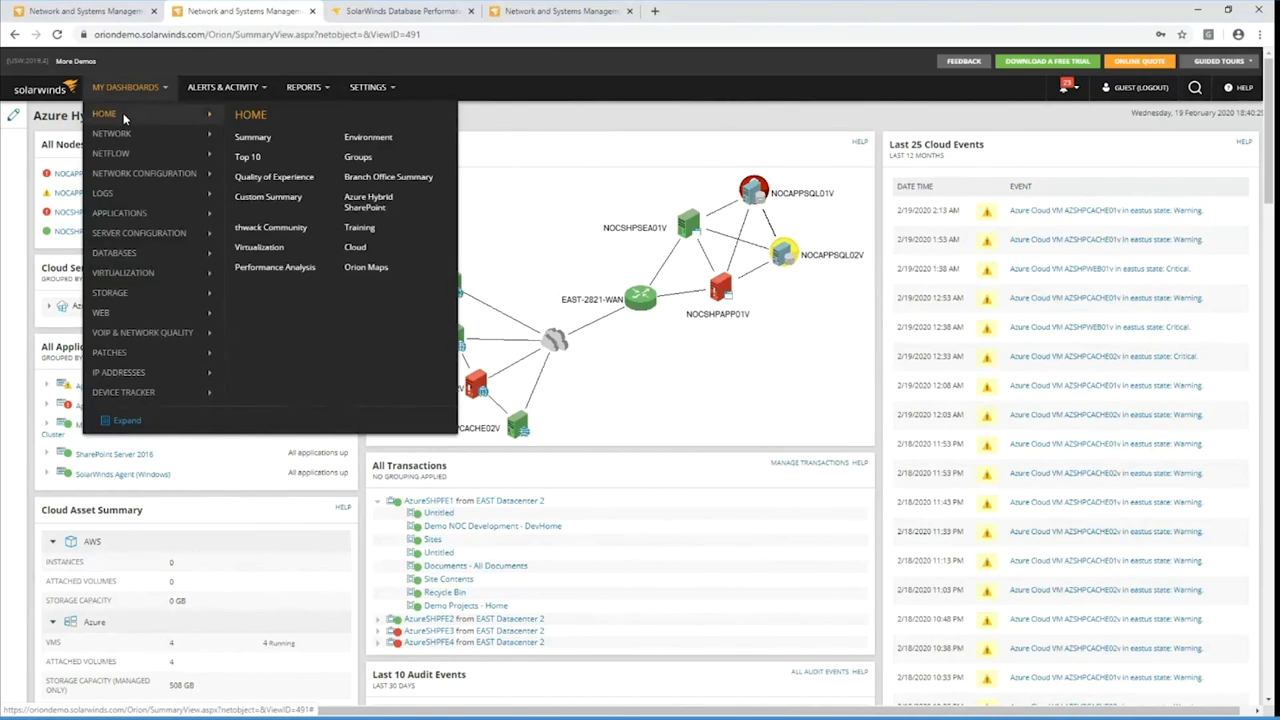
{"action": "mouse_move", "coordinate": [111, 133]}
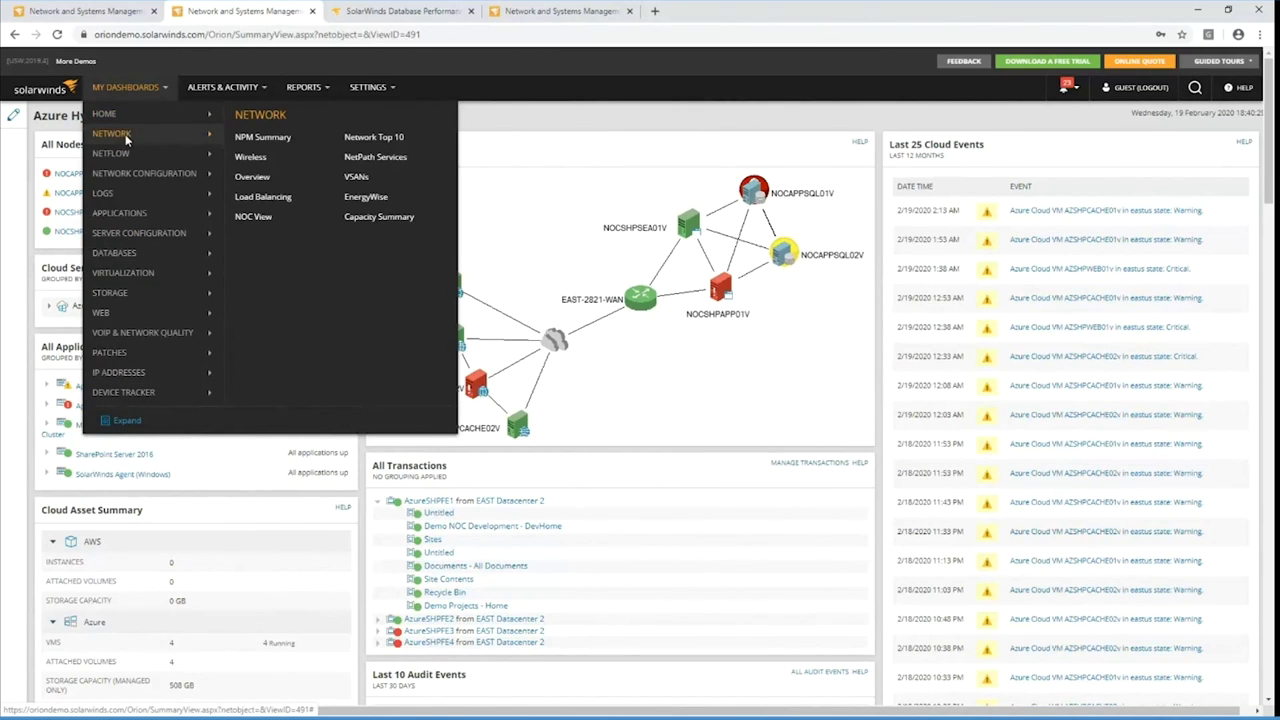
{"action": "left_click", "coordinate": [372, 162]}
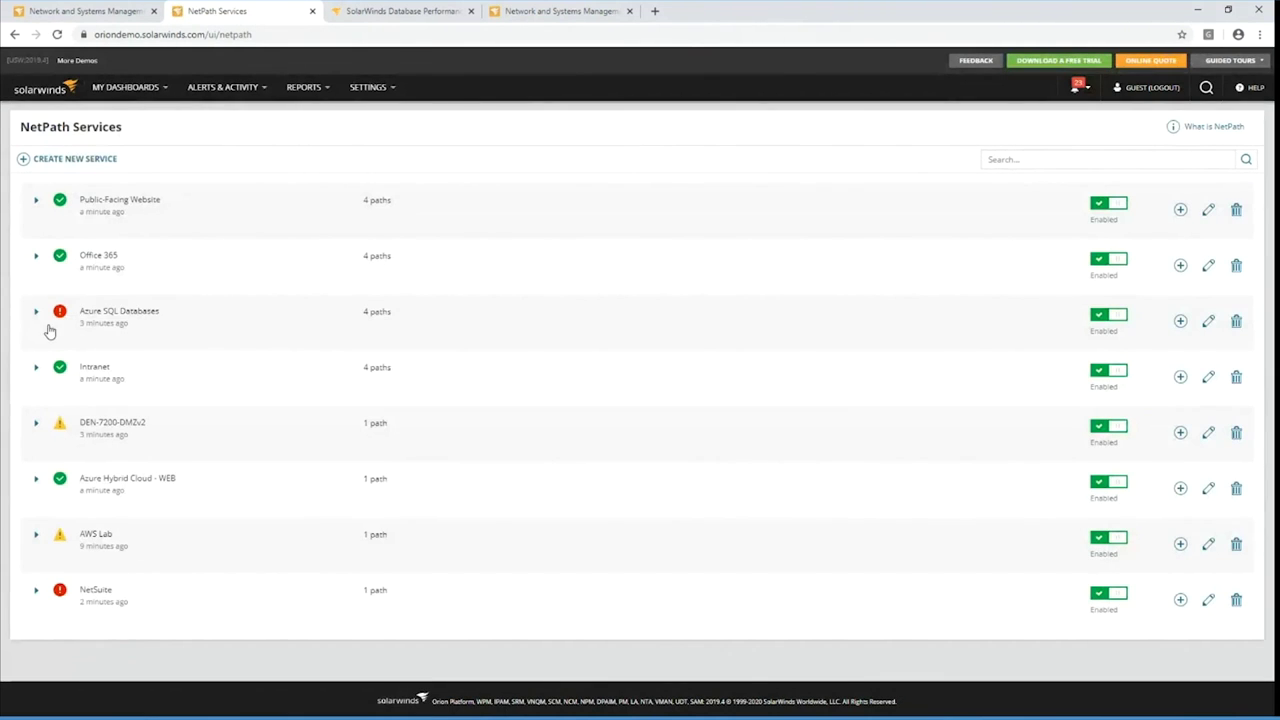
{"action": "left_click", "coordinate": [37, 256]}
{"action": "left_click", "coordinate": [146, 293]}
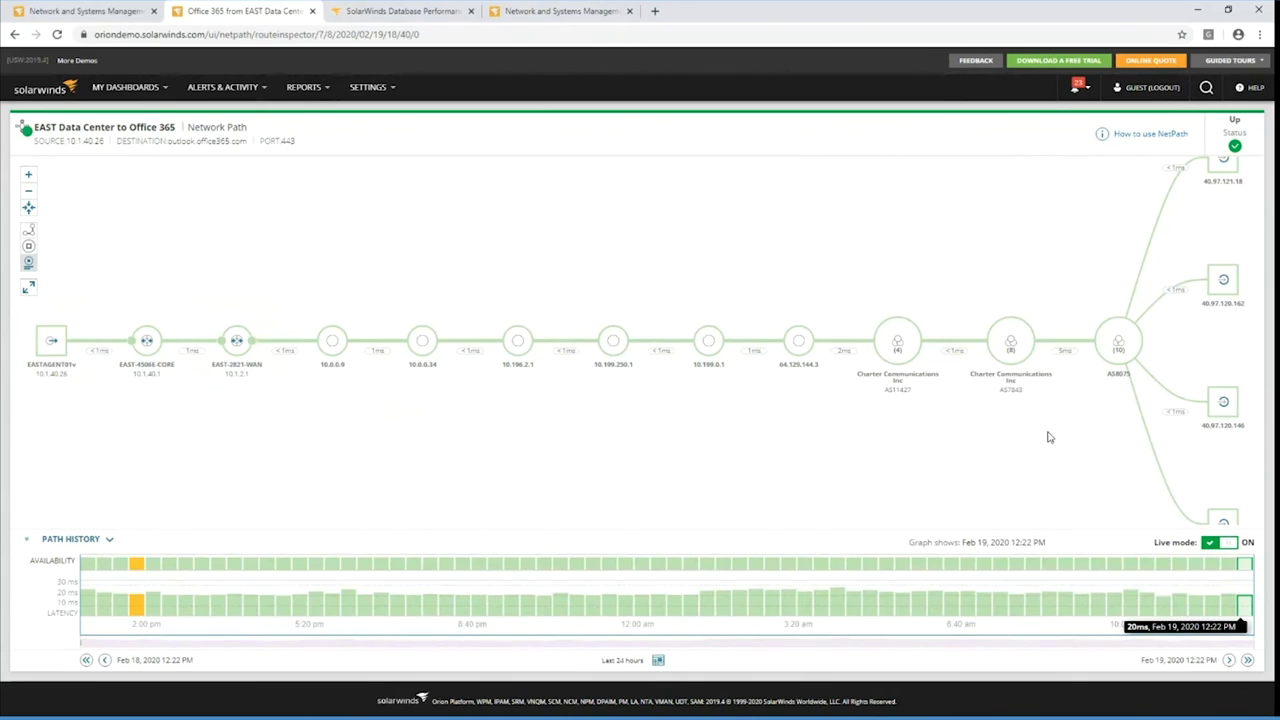
Inspect the Charter Communications hops and expand the AS8075 group to examine the path's end
{"action": "mouse_move", "coordinate": [907, 357]}
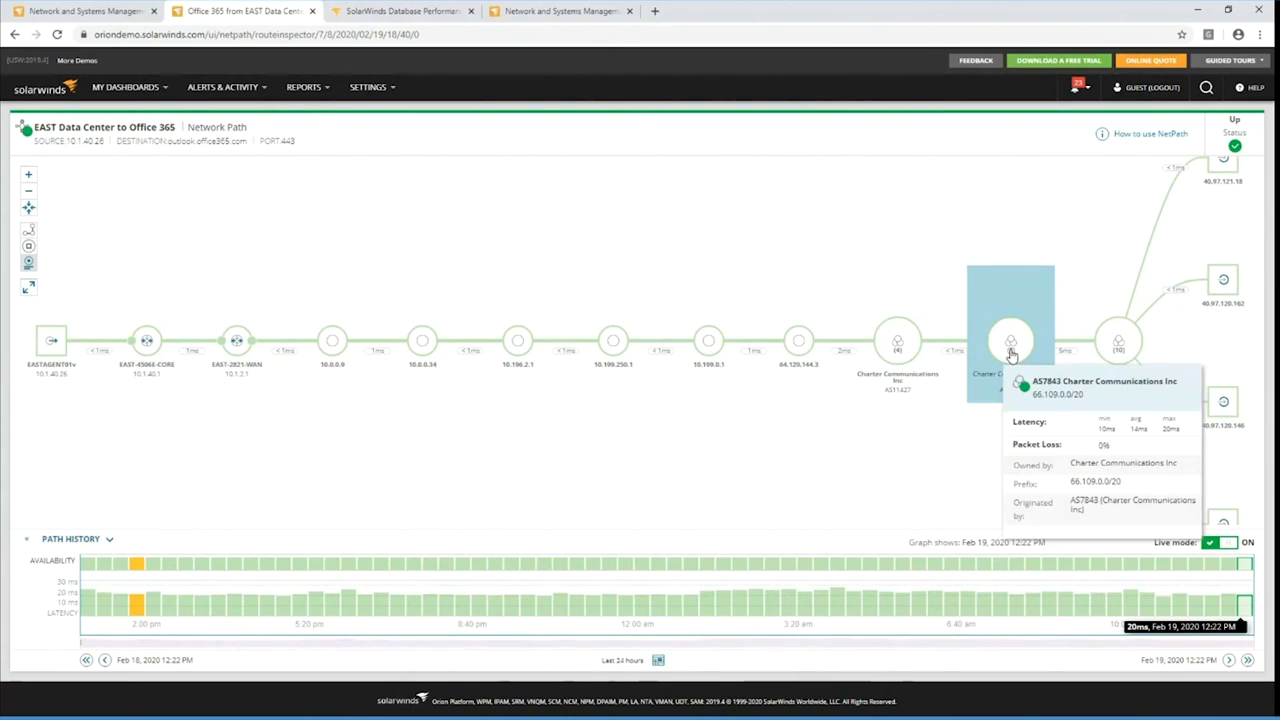
{"action": "left_click", "coordinate": [1117, 346]}
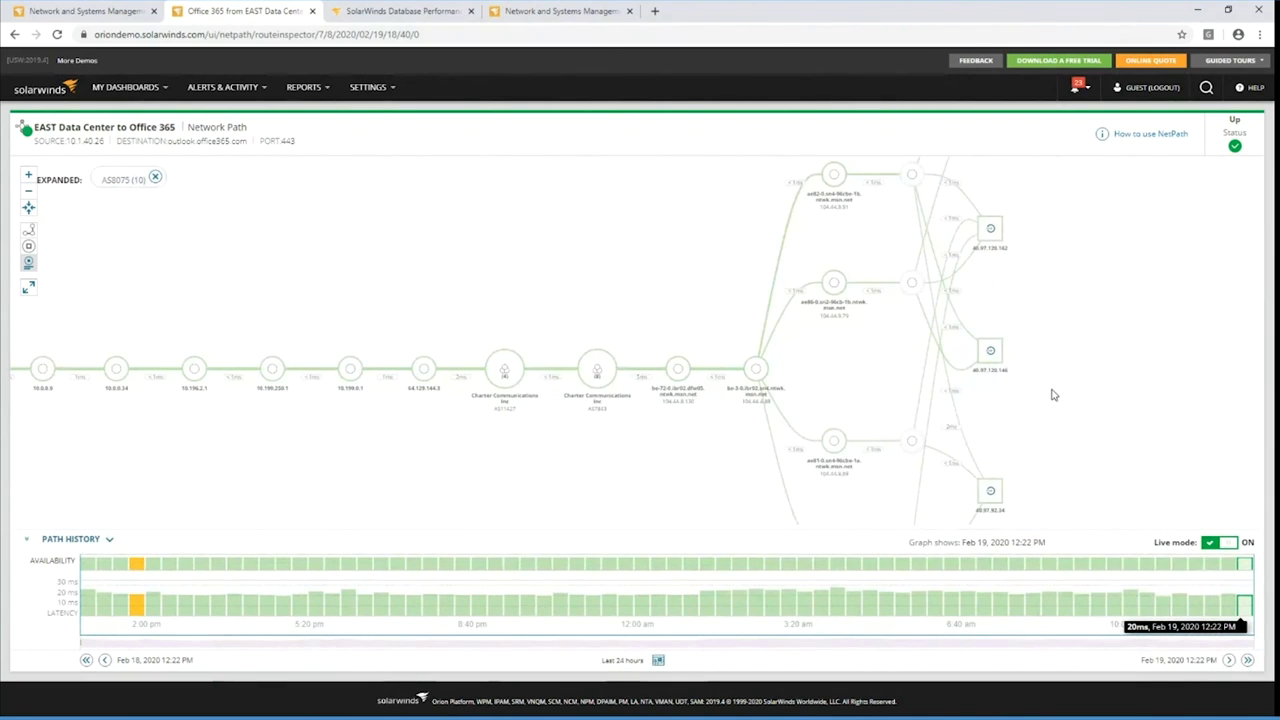
{"action": "scroll", "coordinate": [1048, 393], "scroll_direction": "down", "scroll_amount": 2}
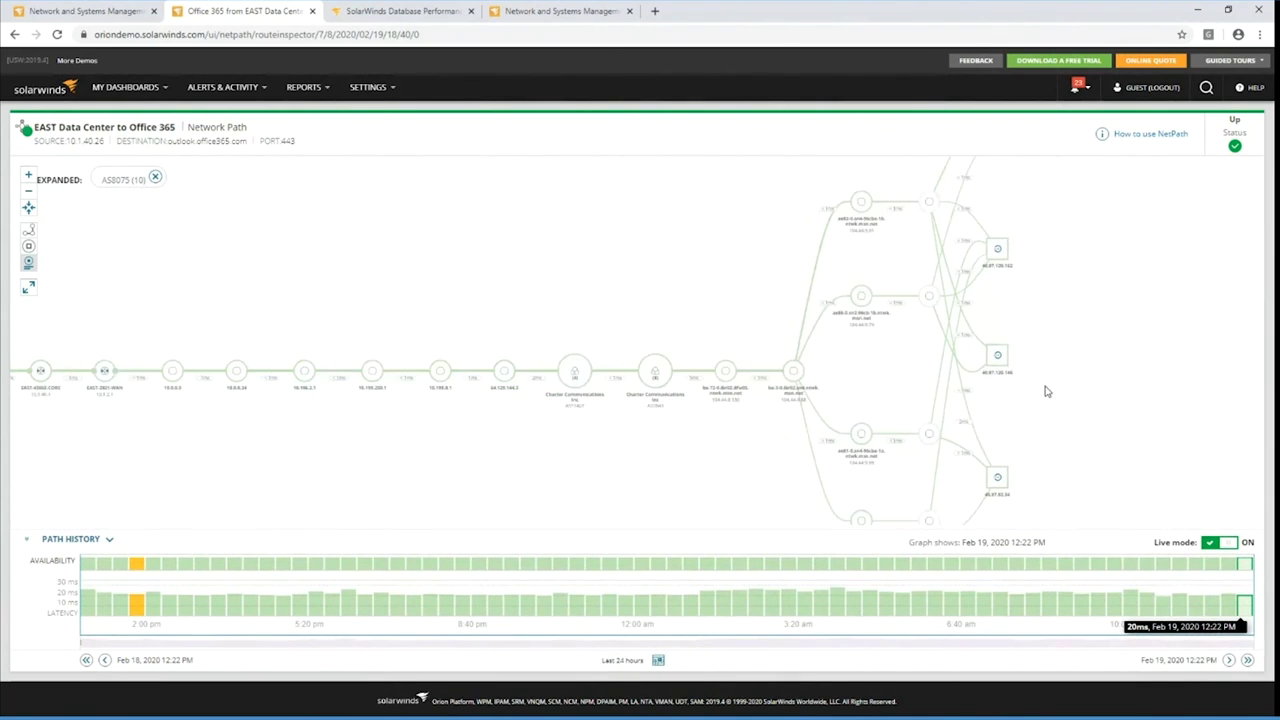
{"action": "left_click_drag", "start_coordinate": [614, 449], "coordinate": [710, 407]}
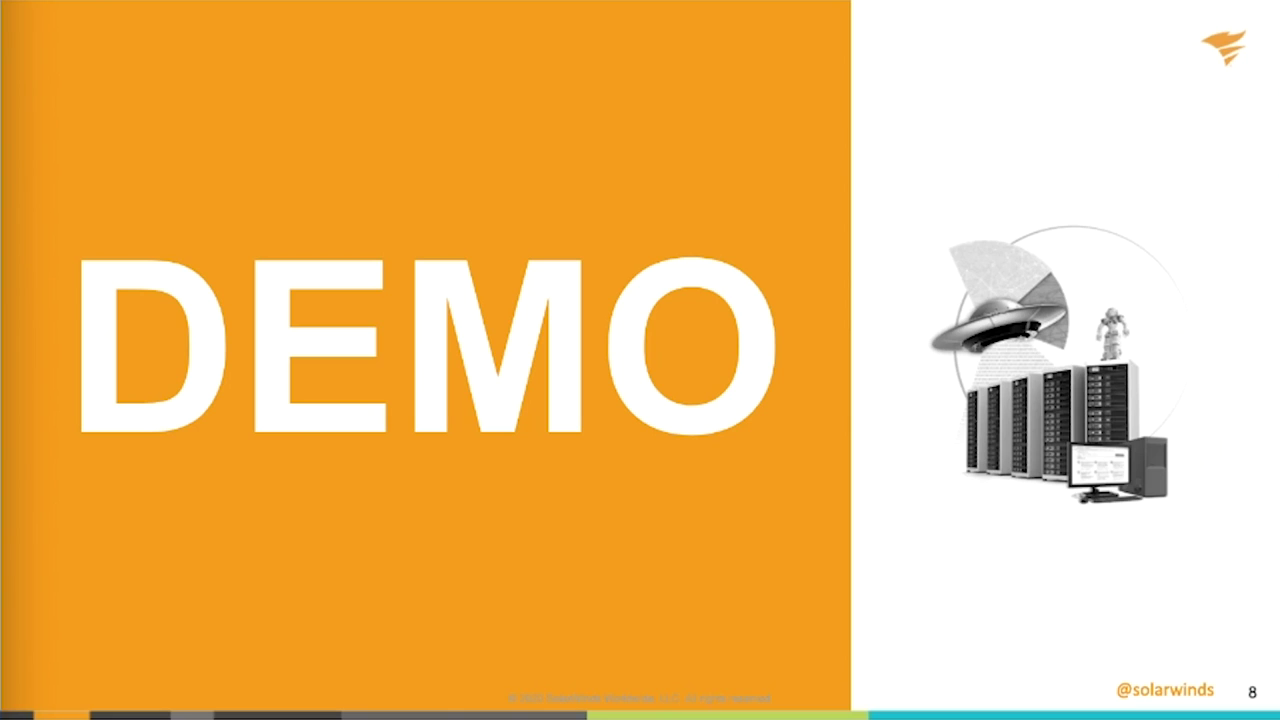
{"action": "key", "text": "Right"}
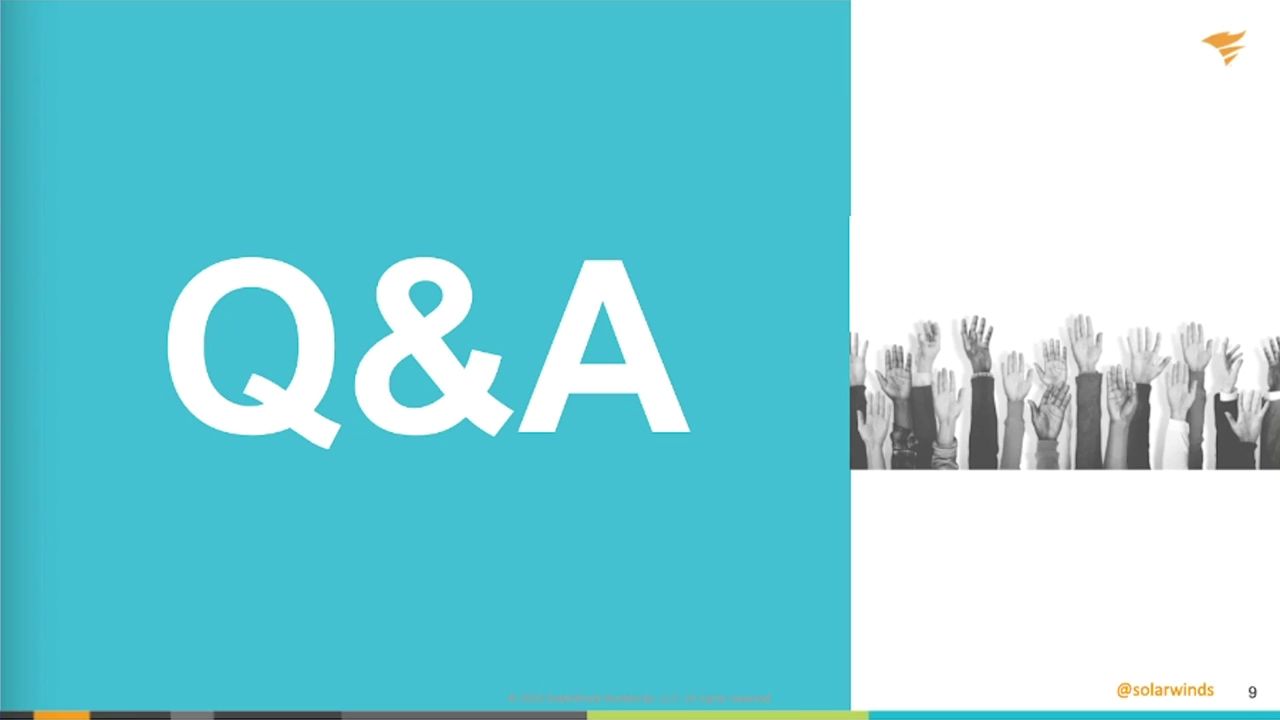